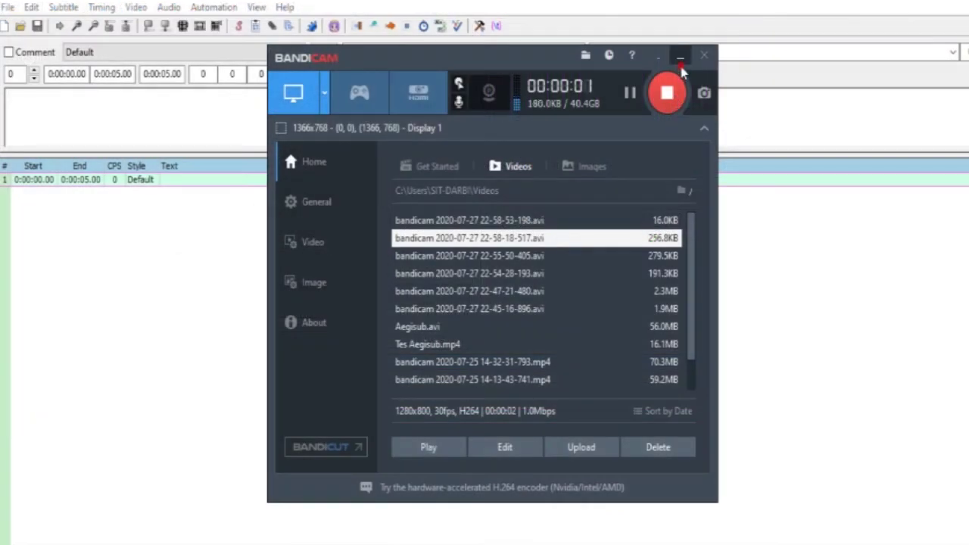
# Launch a second Aegisub instance from the Start menu and maximize its window.
pyautogui.click(677, 59)
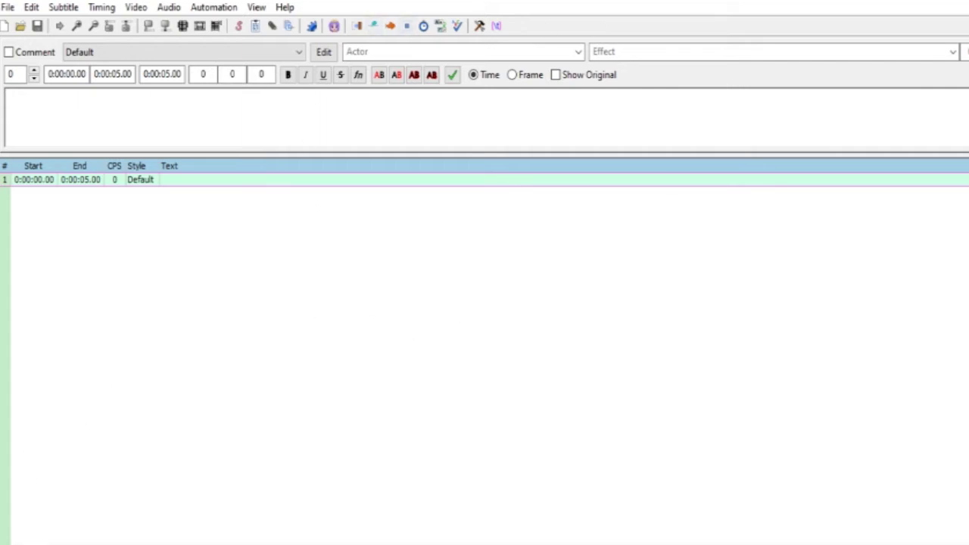
pyautogui.press('super')
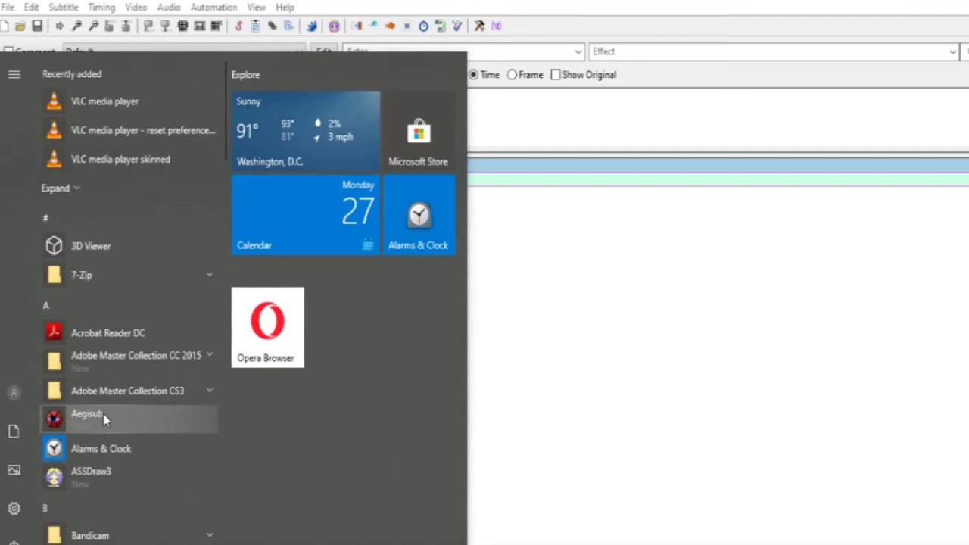
pyautogui.click(132, 428)
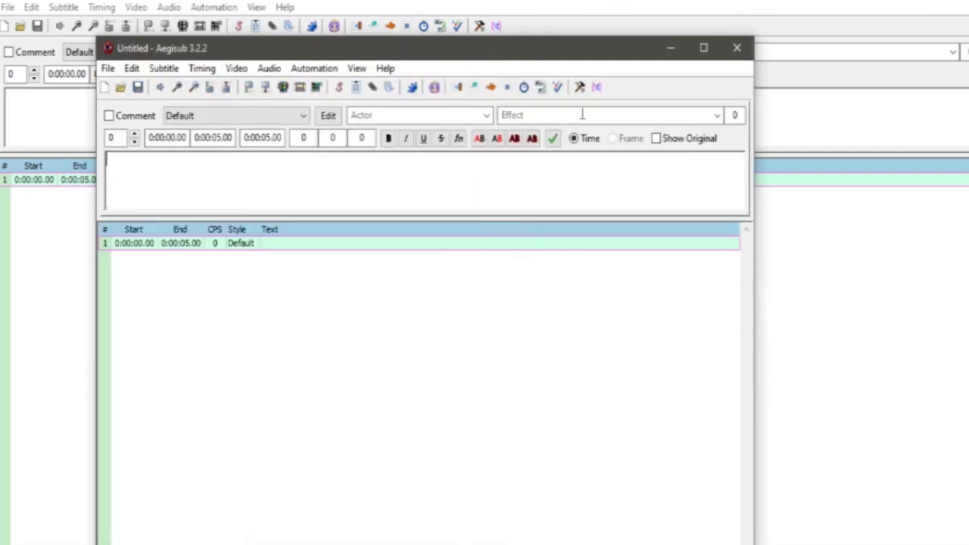
pyautogui.click(703, 48)
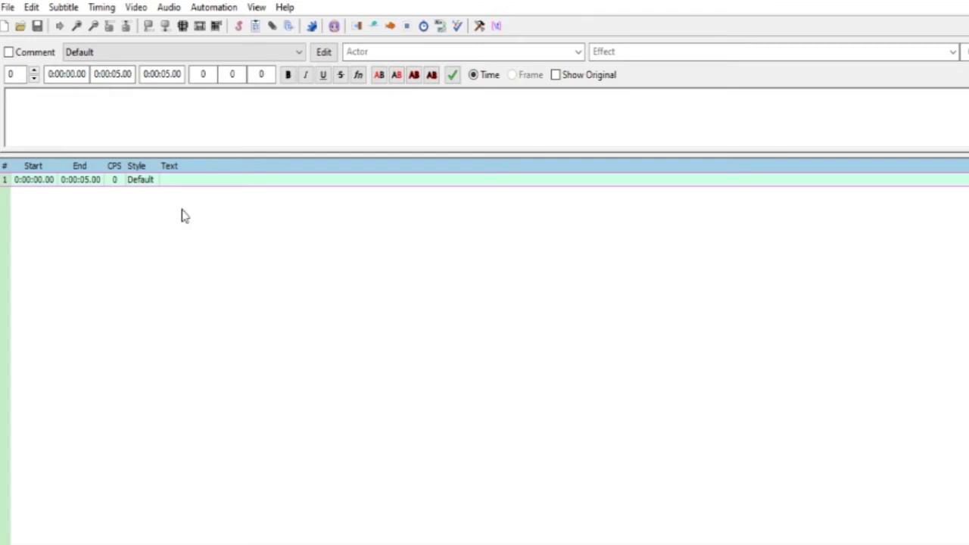
# Open the video 'Maher Zain Peace Be Upon You.mp4.mp4' via Video > Open Video.
pyautogui.click(133, 7)
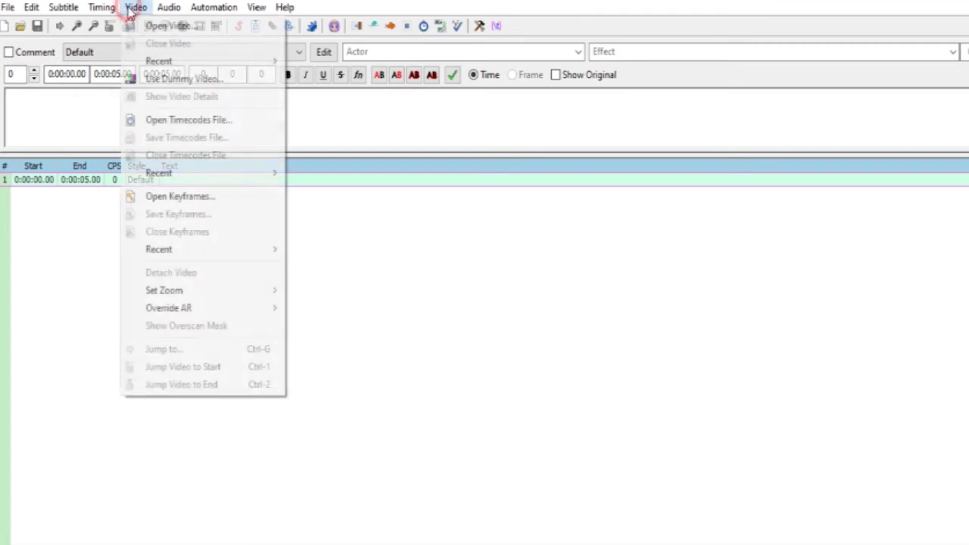
pyautogui.click(134, 27)
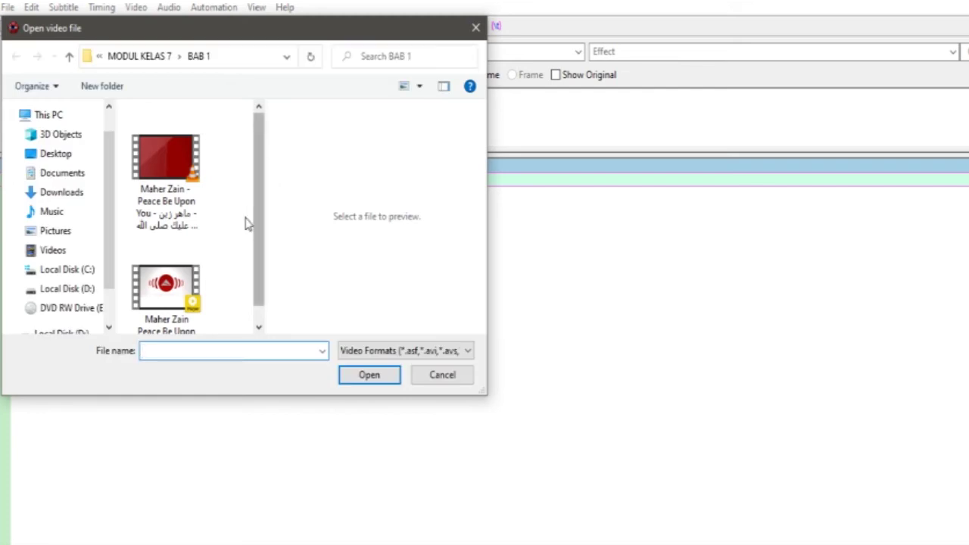
pyautogui.click(182, 284)
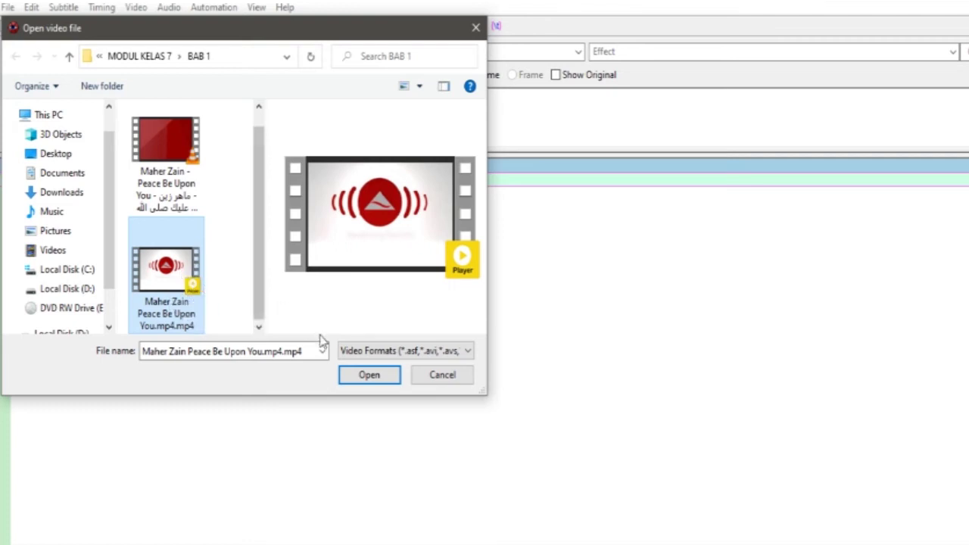
pyautogui.click(368, 376)
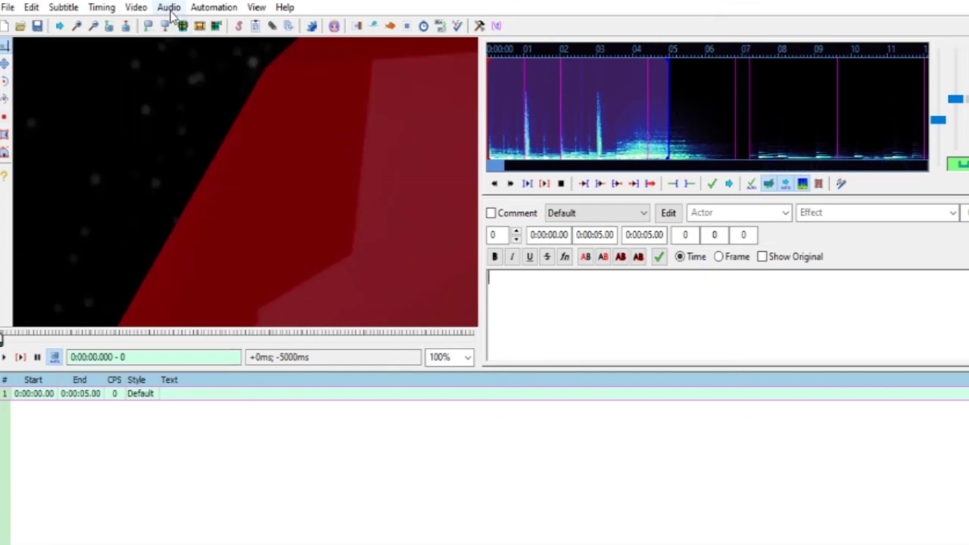
# Load the opened video's soundtrack with Audio > Open Audio from Video.
pyautogui.click(170, 9)
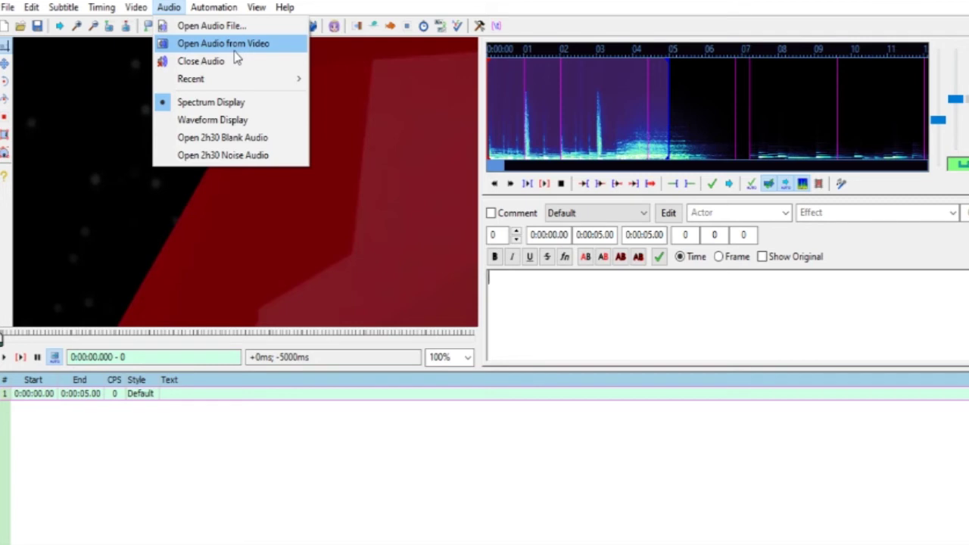
pyautogui.click(236, 58)
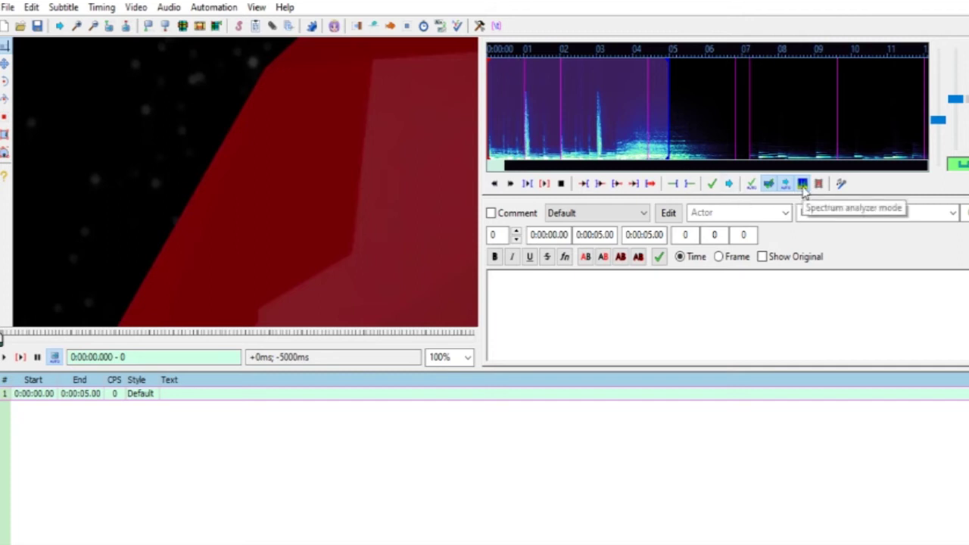
# Switch the audio display to a waveform and zoom out to about a minute.
pyautogui.click(802, 184)
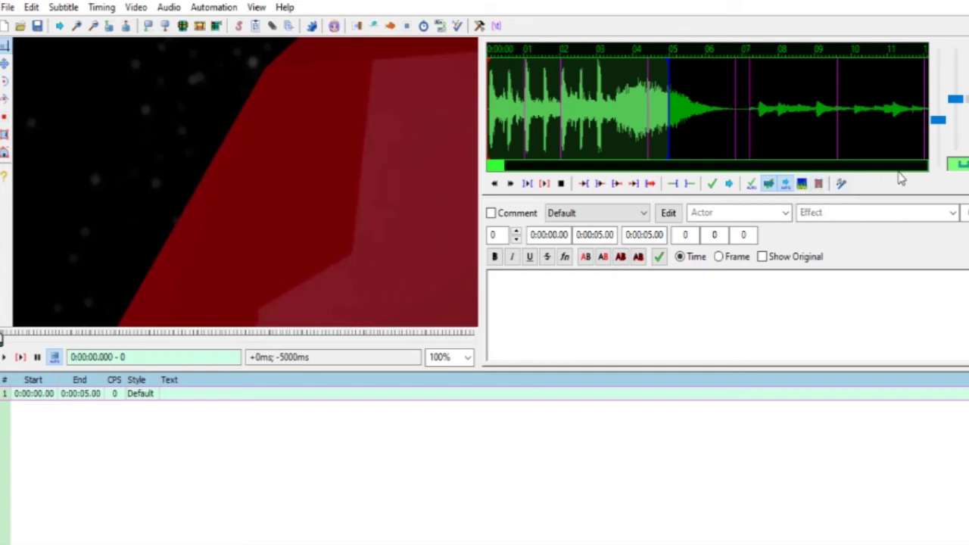
pyautogui.click(935, 120)
pyautogui.moveTo(935, 120)
pyautogui.mouseDown()
pyautogui.moveTo(937, 94)
pyautogui.moveTo(940, 168)
pyautogui.moveTo(938, 136)
pyautogui.mouseUp()
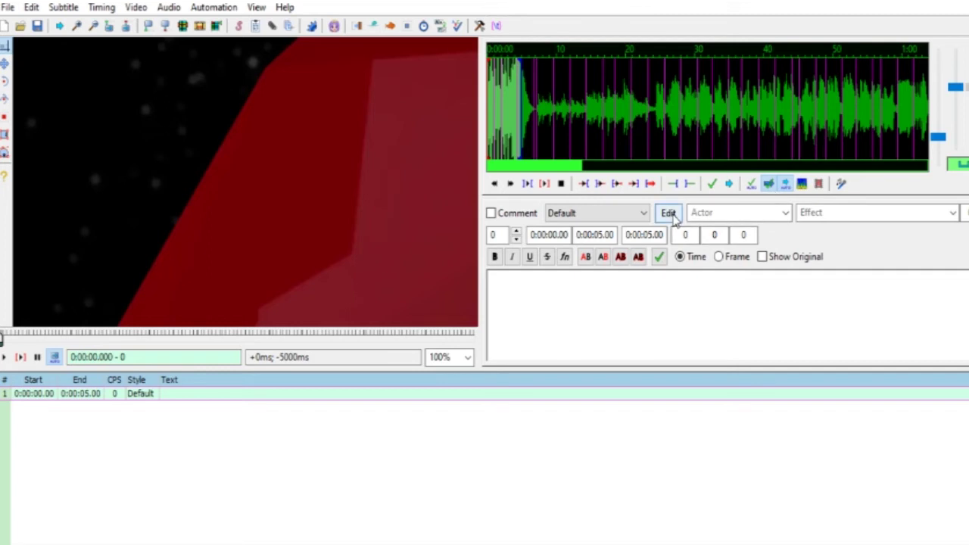
# In the Default style editor, set the font to Roboto Black.
pyautogui.click(669, 214)
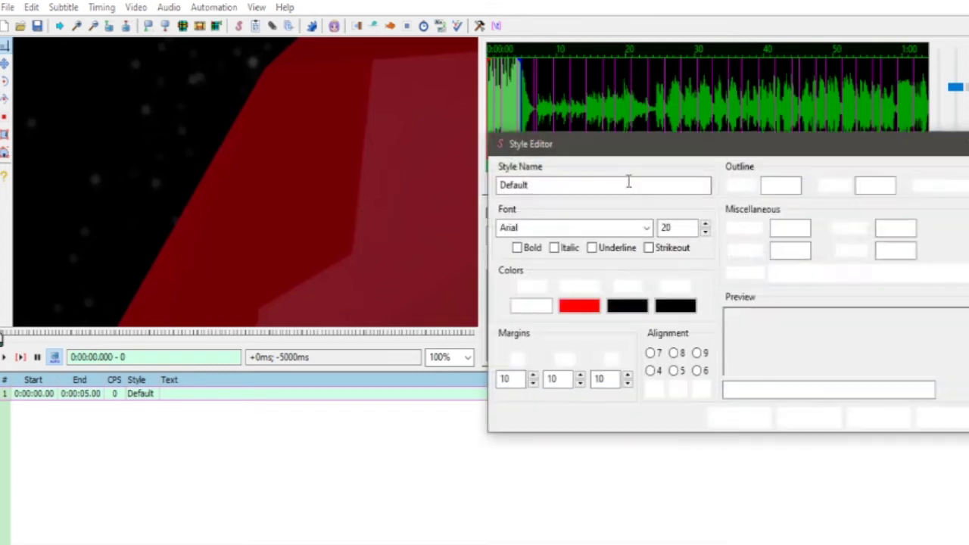
pyautogui.moveTo(638, 150); pyautogui.dragTo(379, 68)
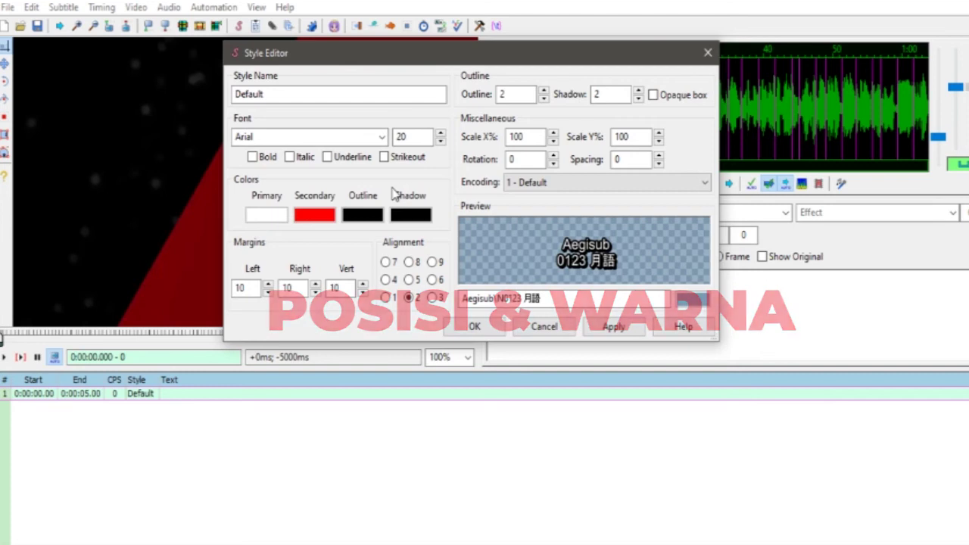
pyautogui.click(381, 136)
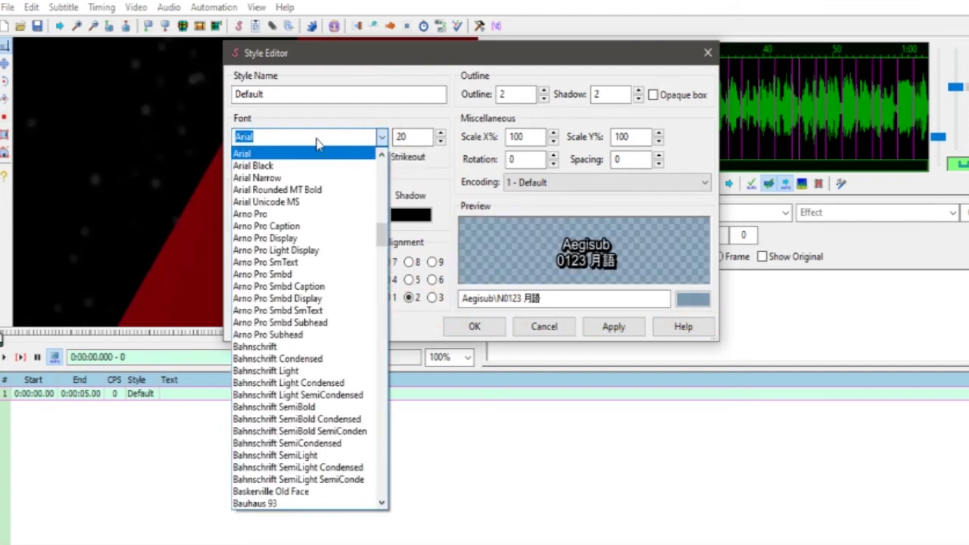
pyautogui.write('ro')
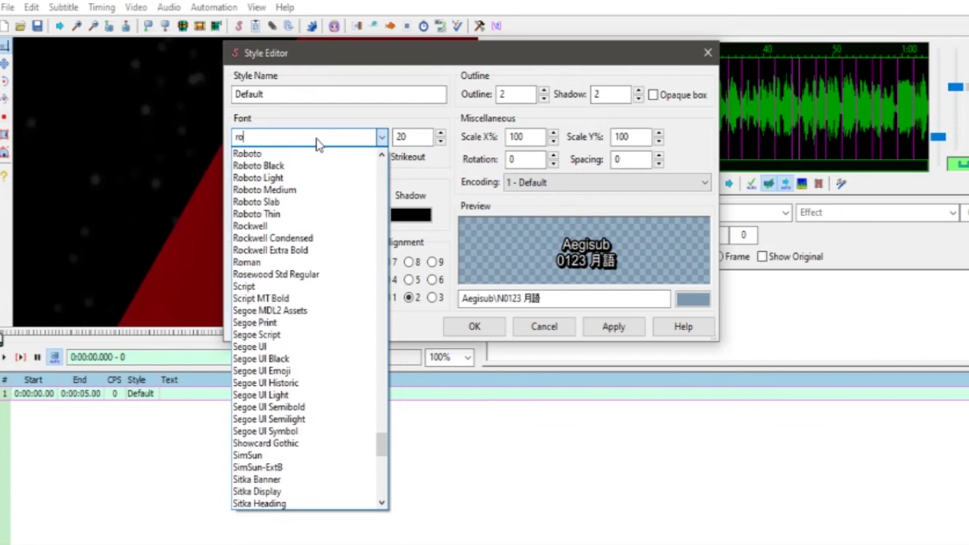
pyautogui.write('b')
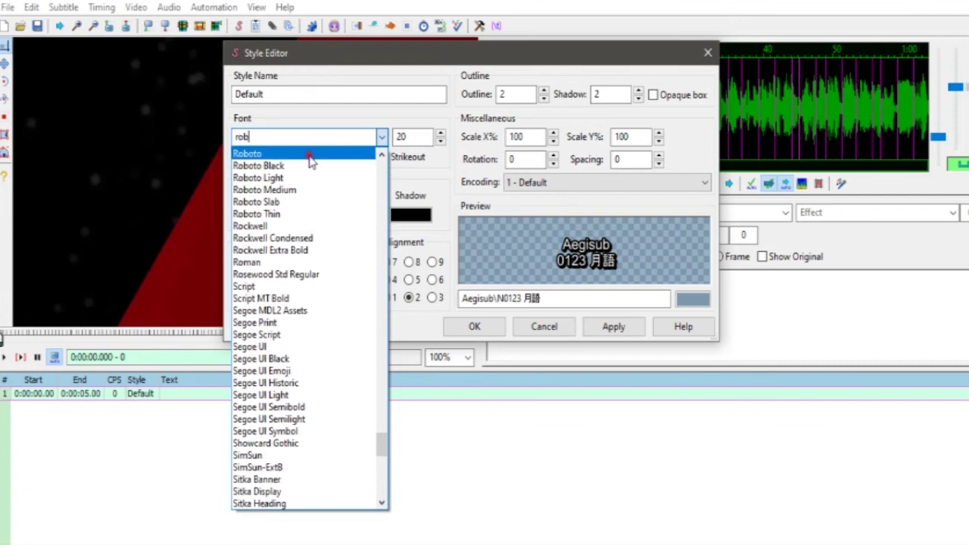
pyautogui.click(310, 154)
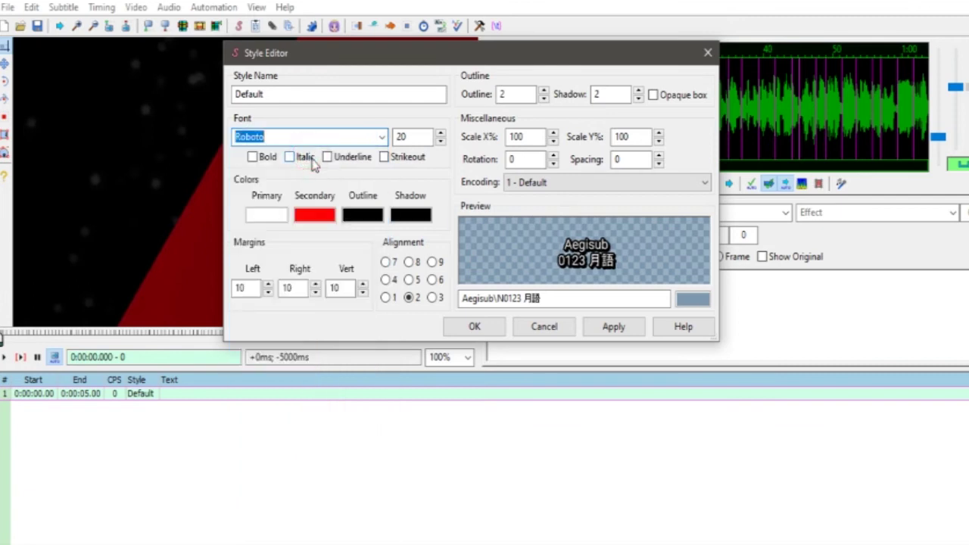
pyautogui.click(383, 136)
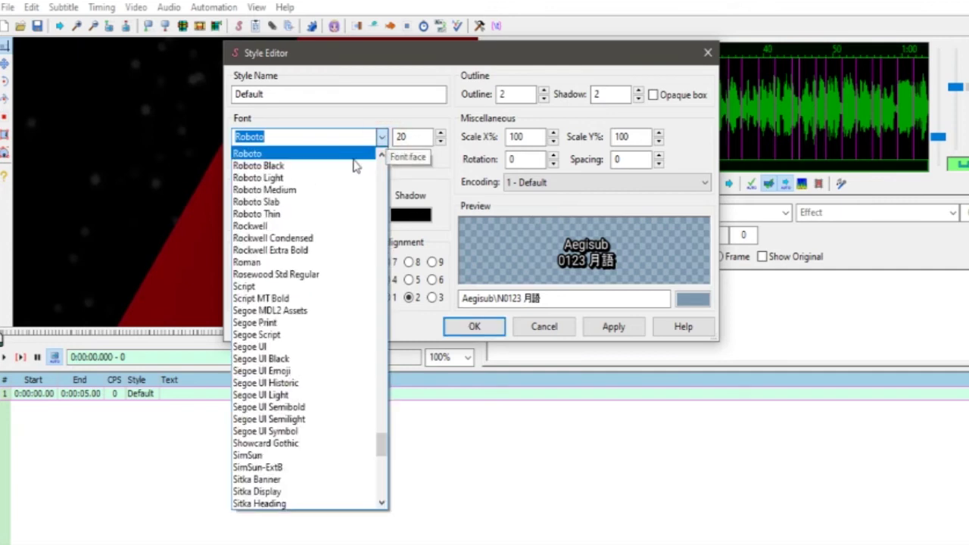
pyautogui.click(305, 202)
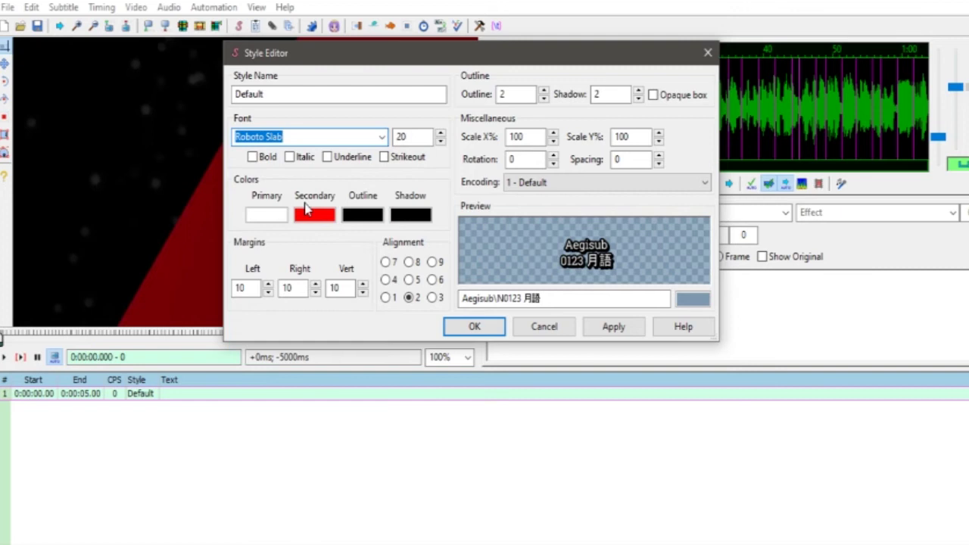
pyautogui.click(382, 137)
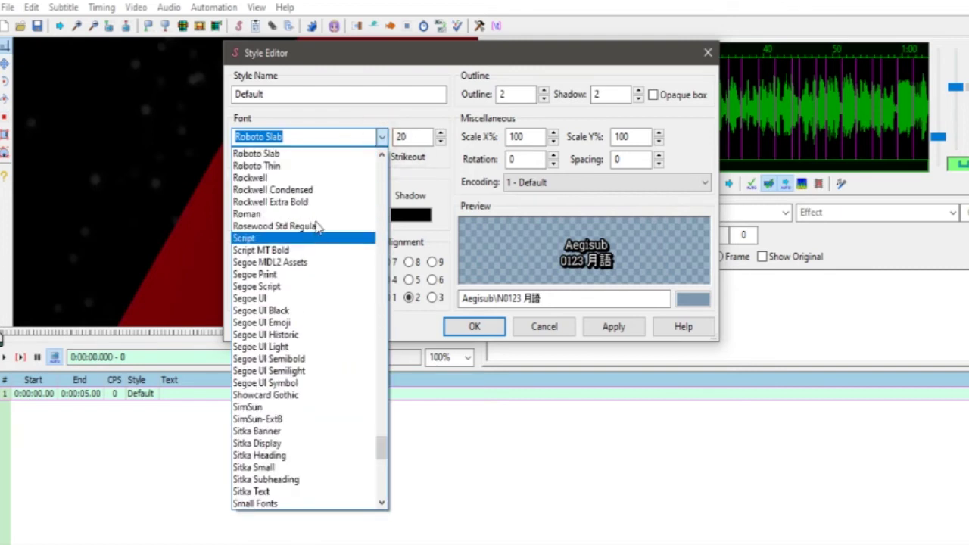
pyautogui.press('Up')
pyautogui.scroll(2, 314, 189)
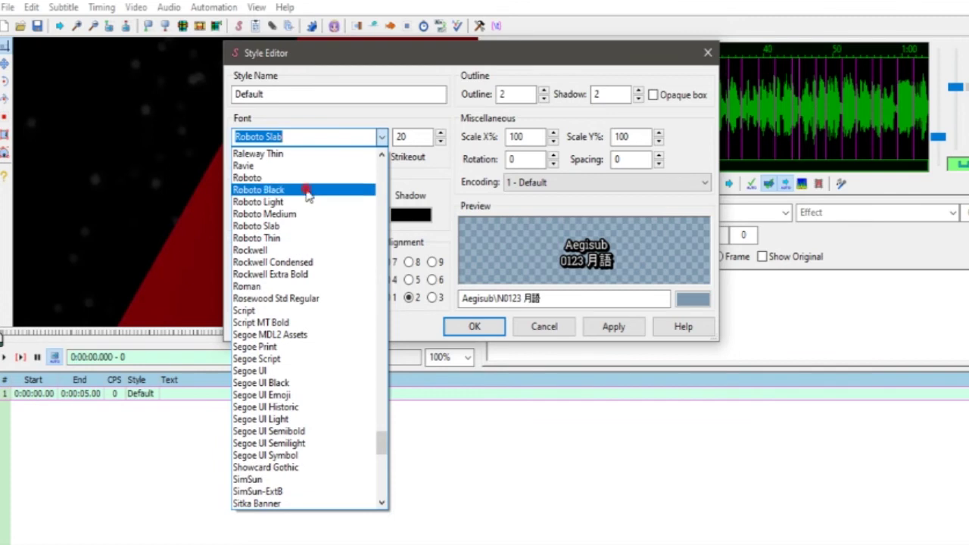
pyautogui.click(306, 190)
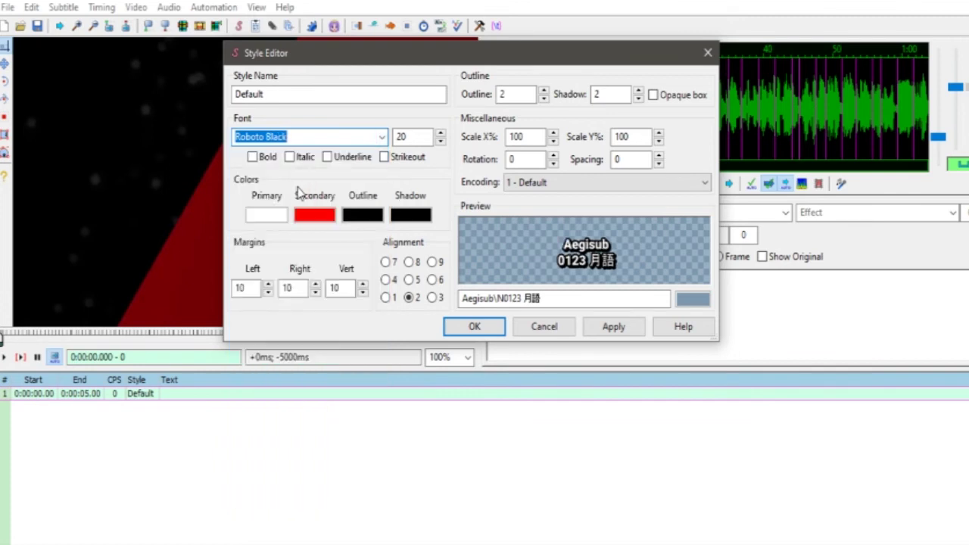
# Set font size 40 with bold off and bottom-centre alignment 2, then apply and close.
pyautogui.click(253, 158)
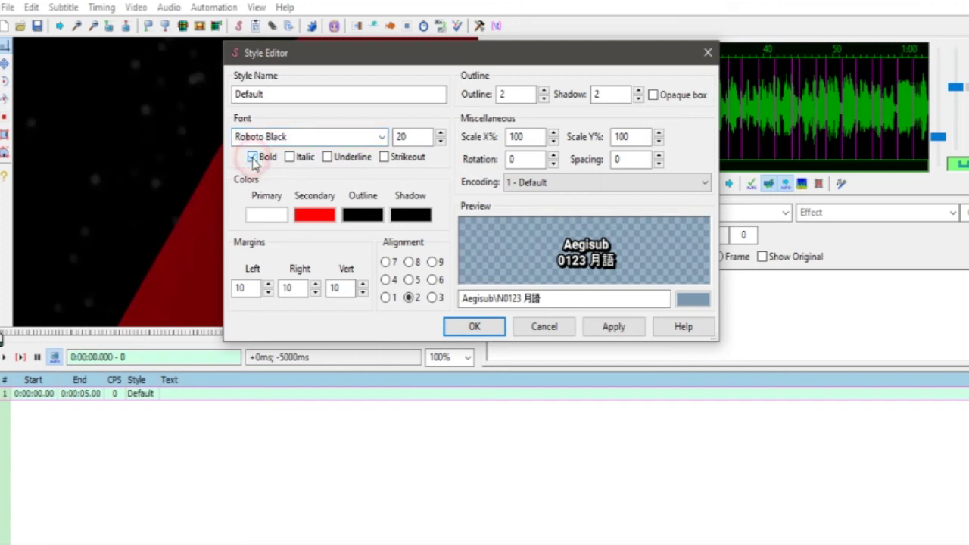
pyautogui.click(253, 158)
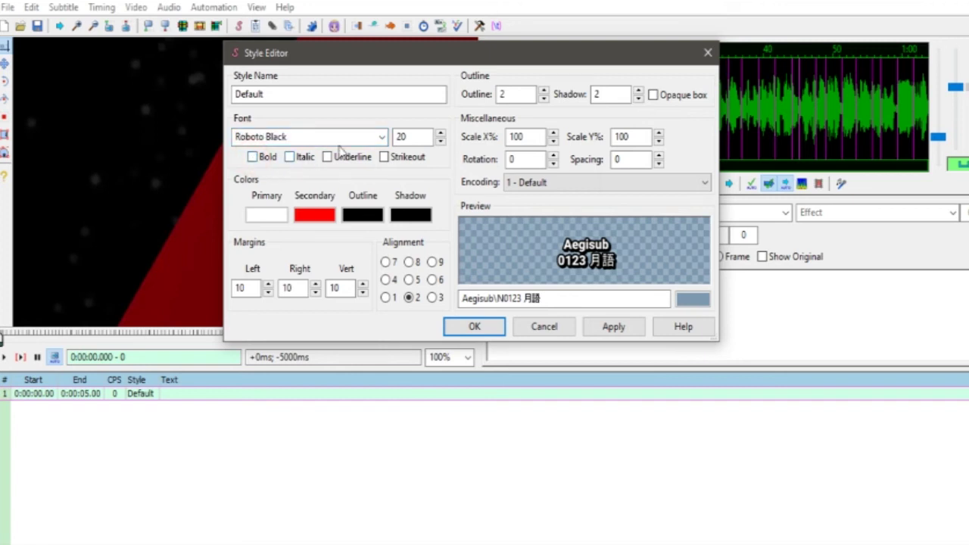
pyautogui.doubleClick(426, 136)
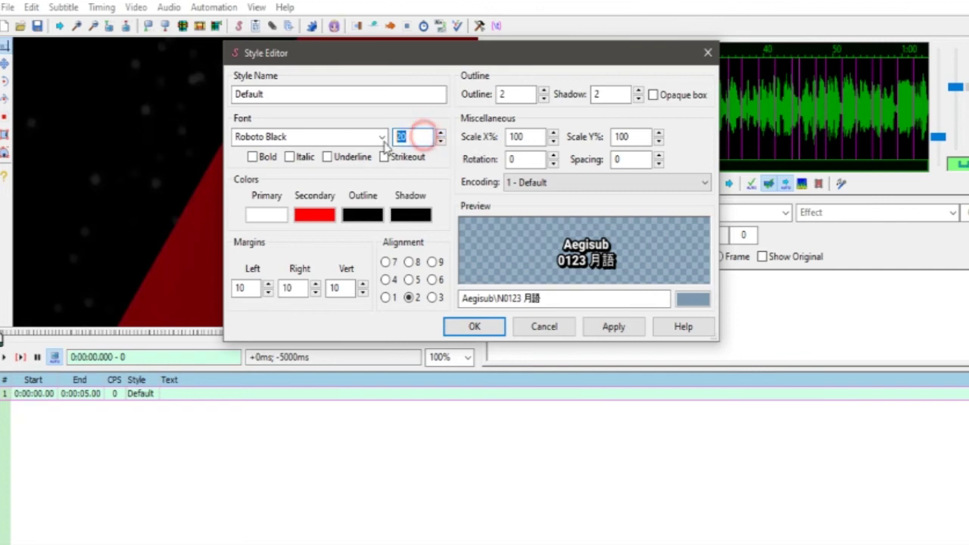
pyautogui.write('40')
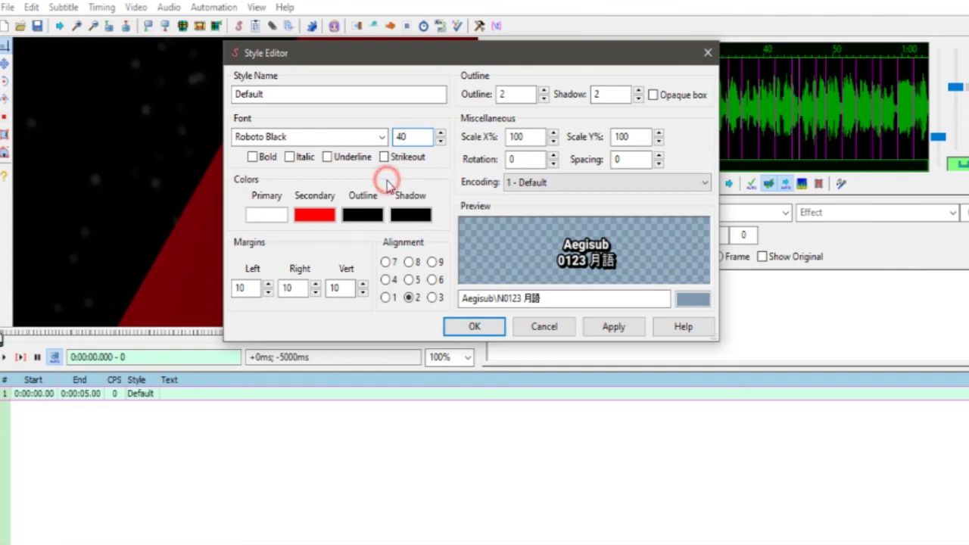
pyautogui.click(603, 334)
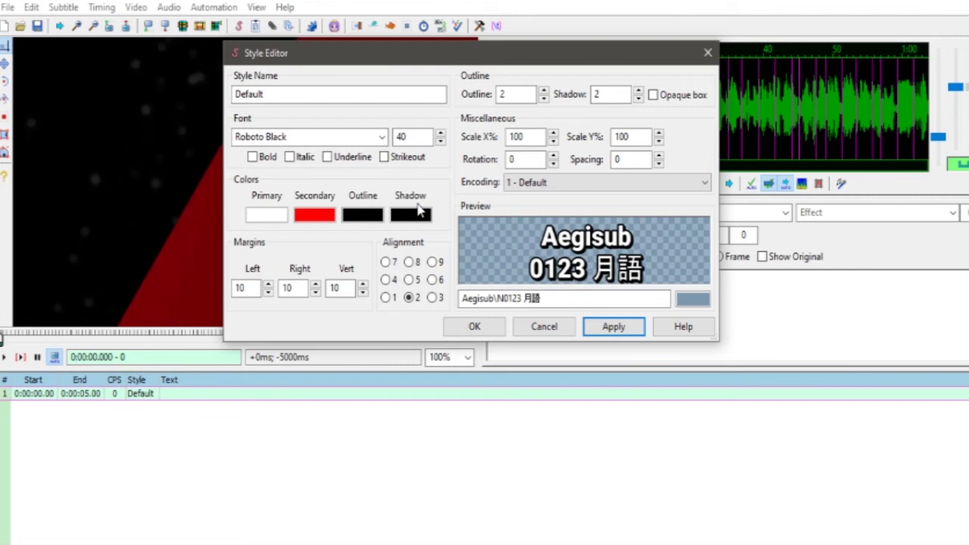
pyautogui.click(408, 280)
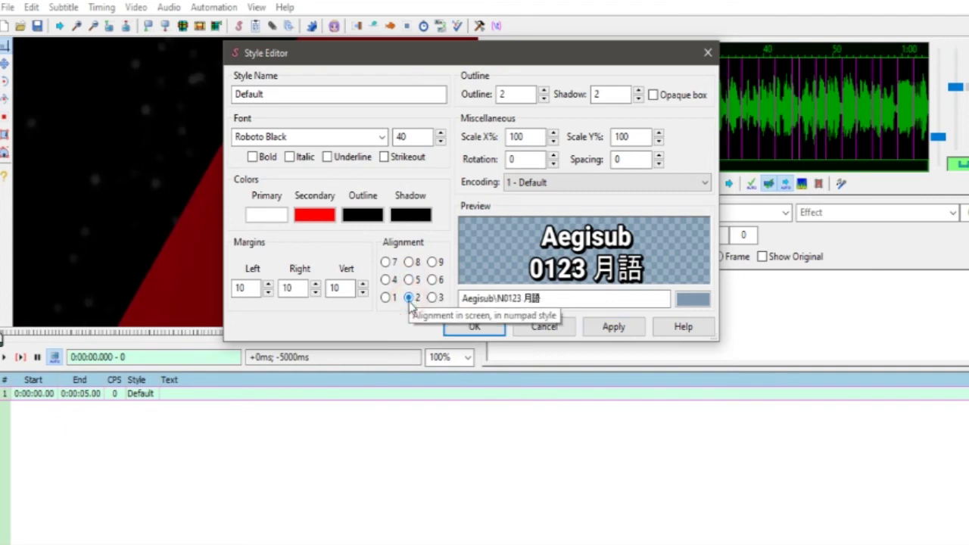
pyautogui.click(408, 299)
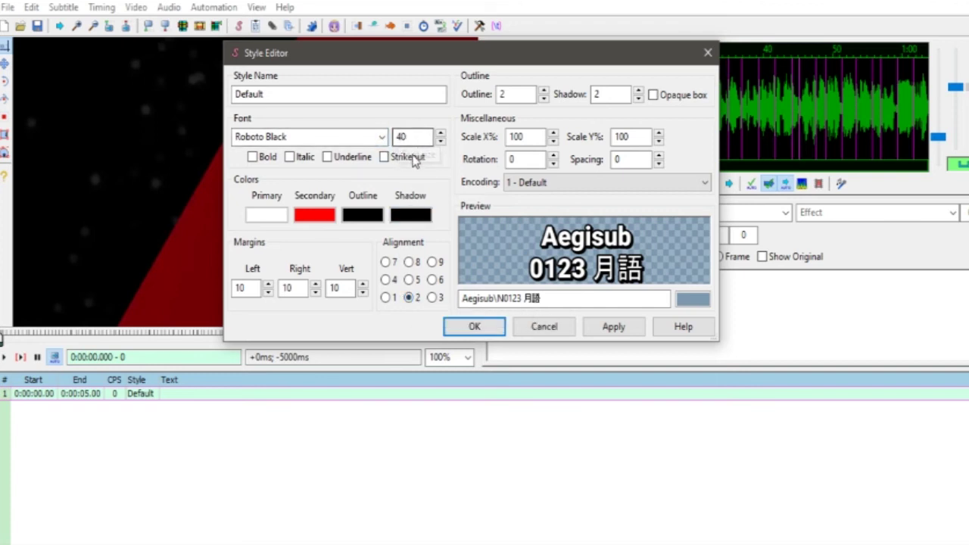
pyautogui.click(619, 330)
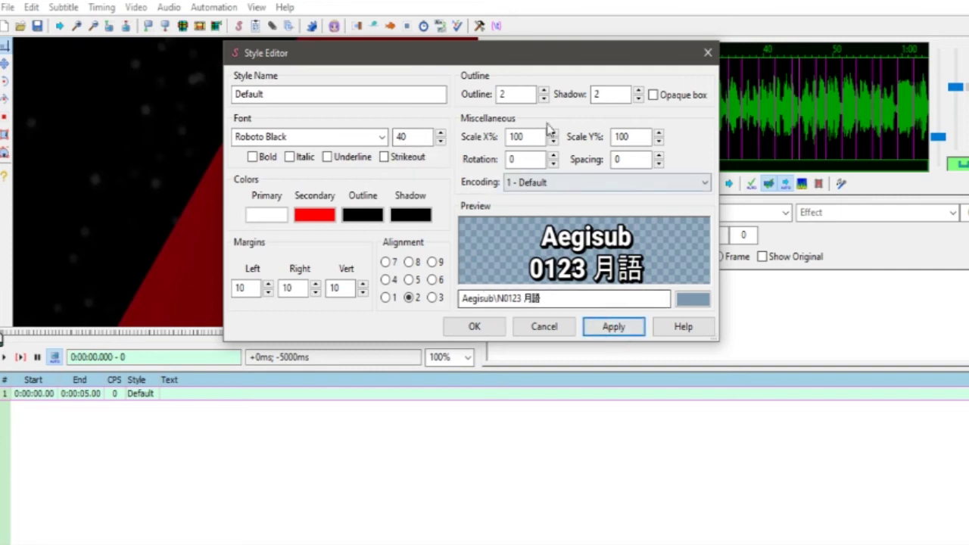
pyautogui.click(491, 330)
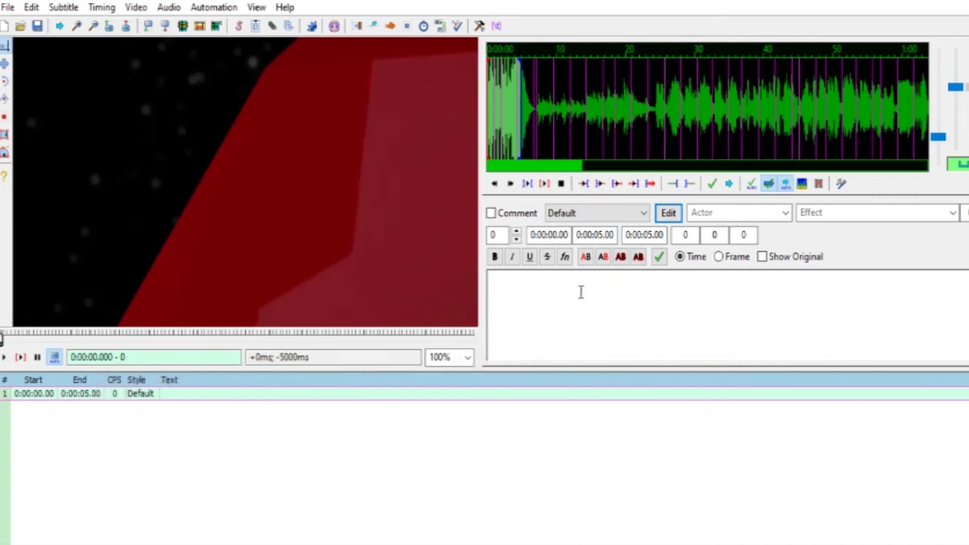
# Set the blank first line's start to 0:00:24.04 and end to 0:00:28.05.
pyautogui.click(542, 233)
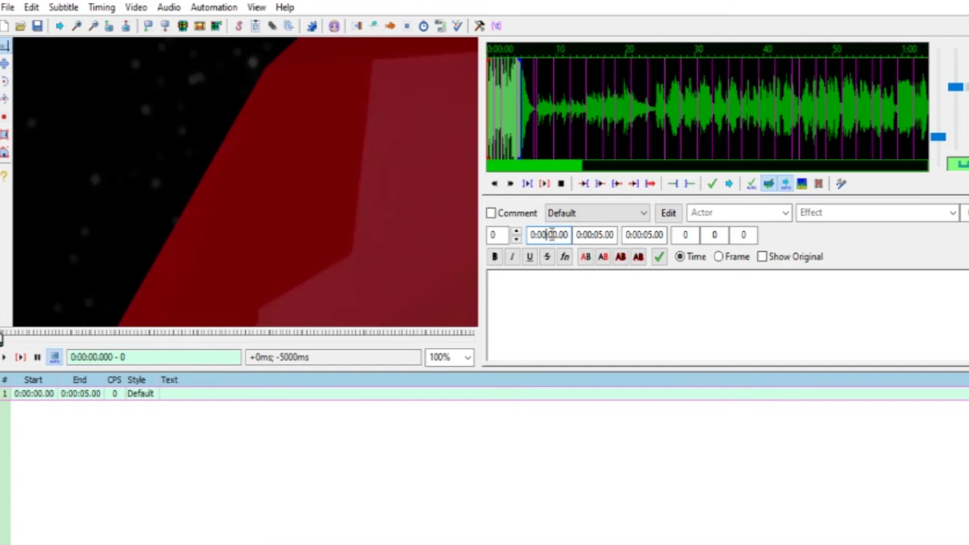
pyautogui.click(548, 235)
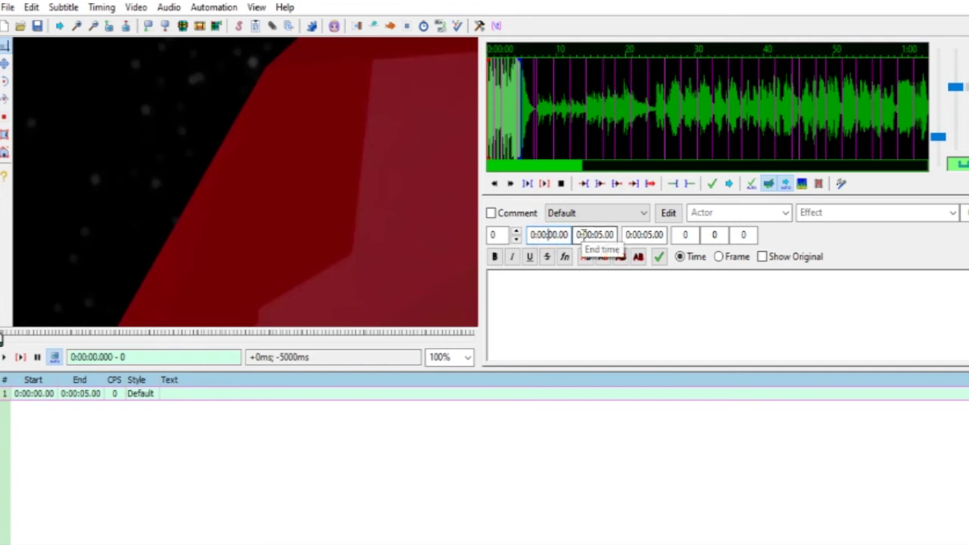
pyautogui.write('24')
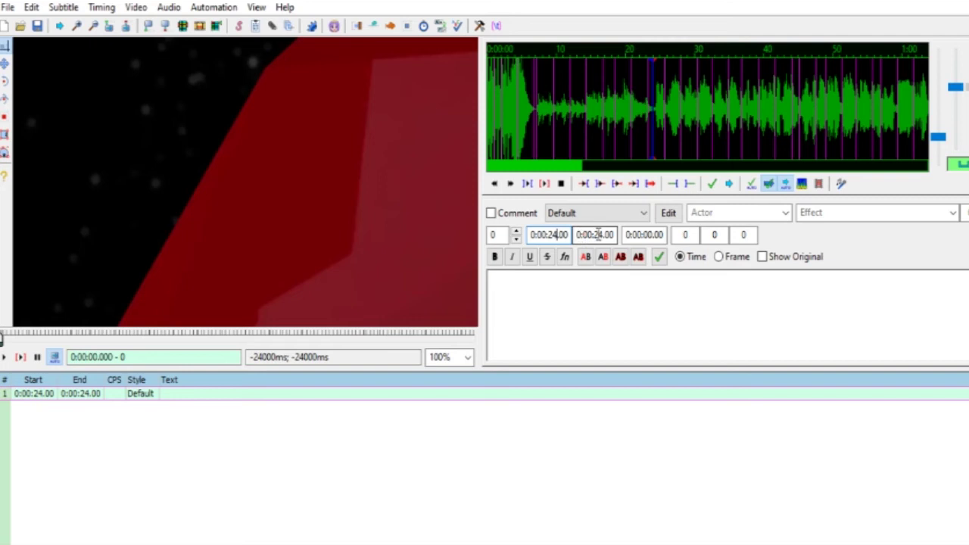
pyautogui.click(610, 235)
pyautogui.write('4')
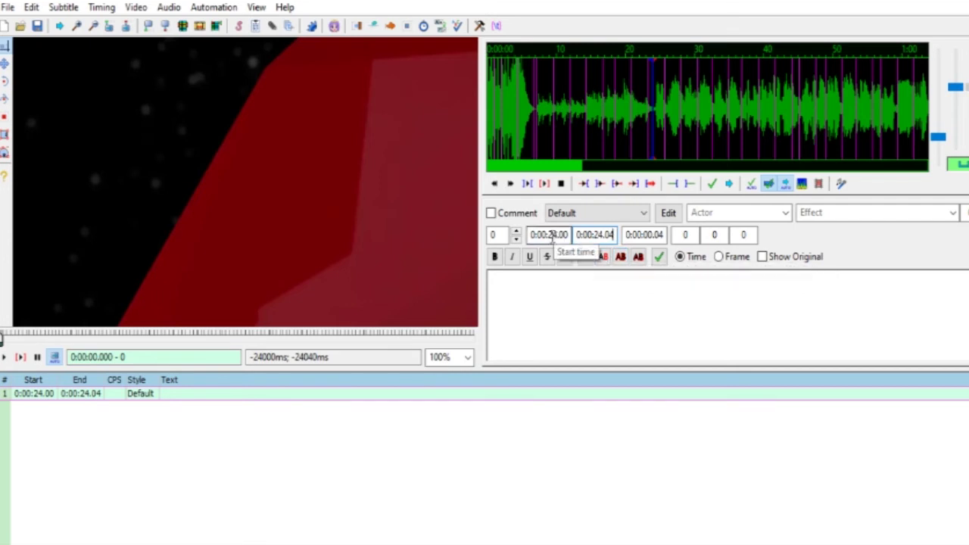
pyautogui.click(565, 235)
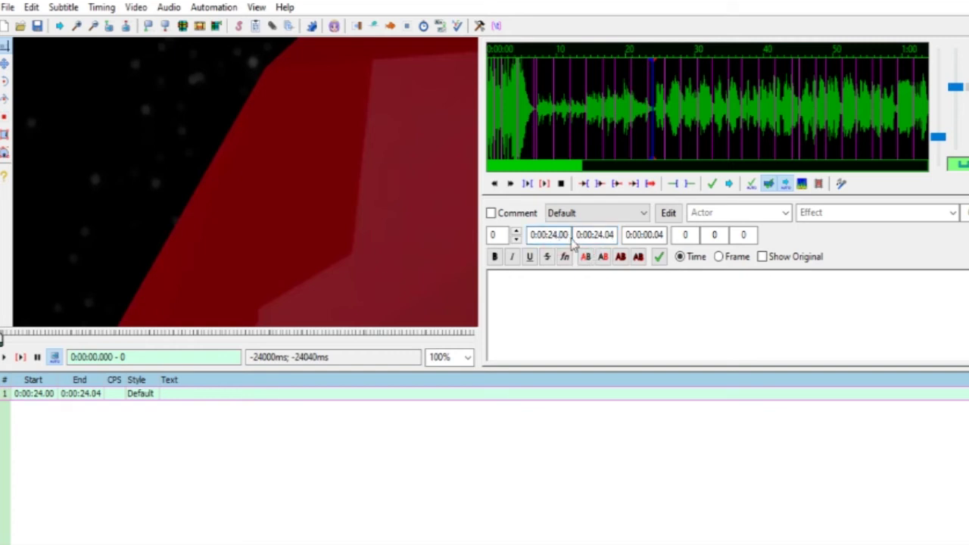
pyautogui.write('4')
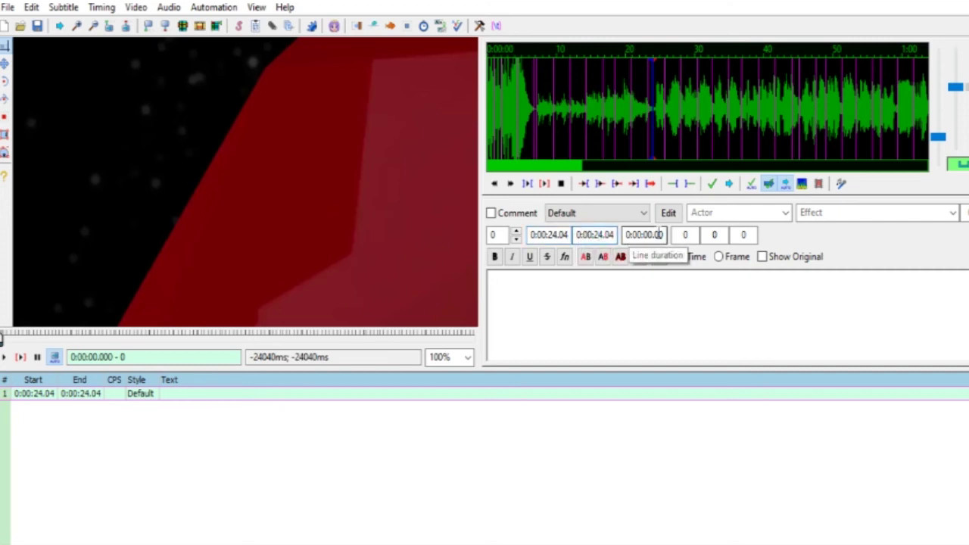
pyautogui.write('8.0')
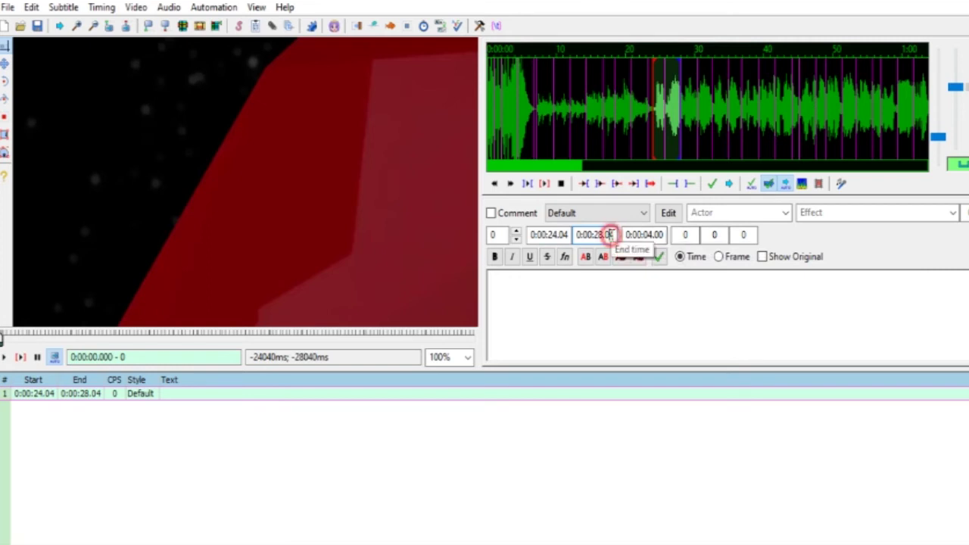
pyautogui.write('5')
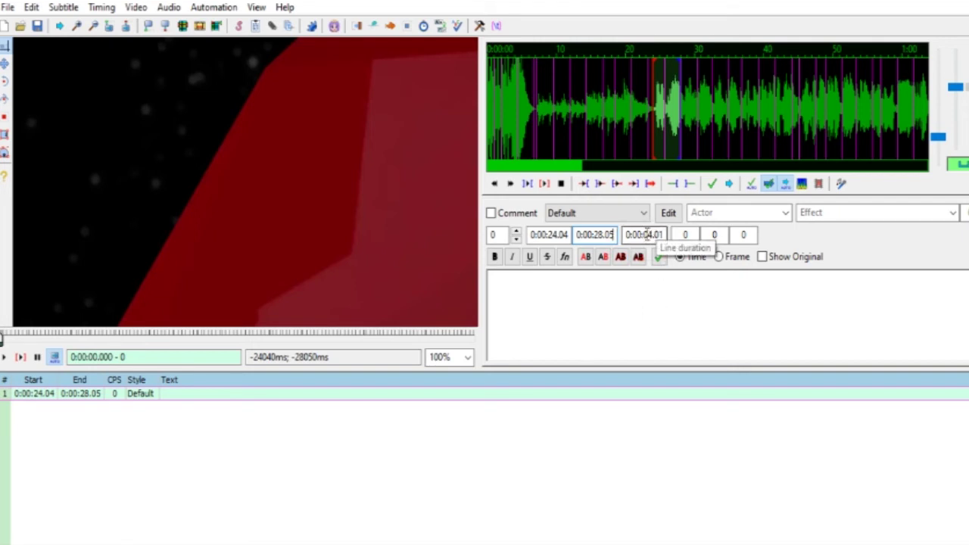
pyautogui.click(639, 293)
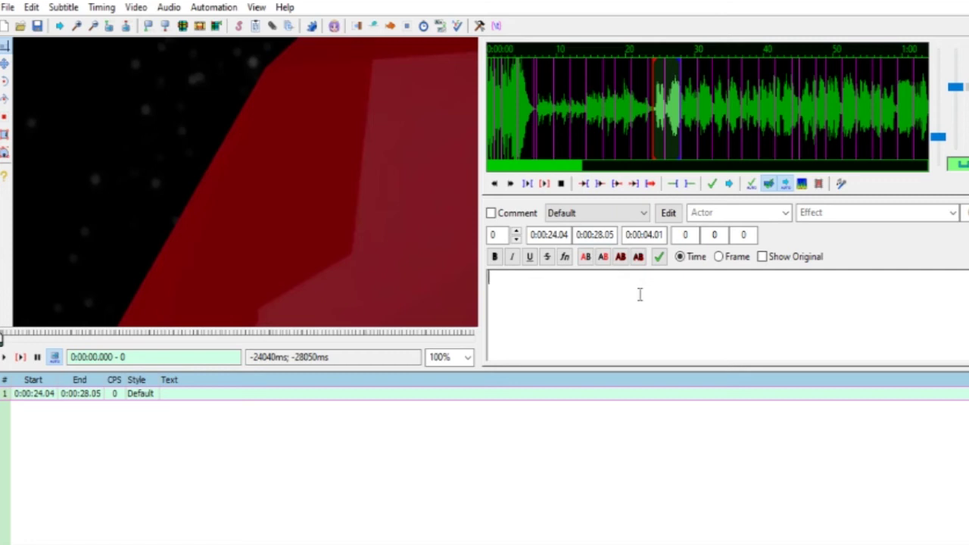
# Enter the lyric 'Ada Iman dalam duniaku' and commit it to create line 2.
pyautogui.write('Adam')
pyautogui.press('BackSpace')
pyautogui.write('Iman da')
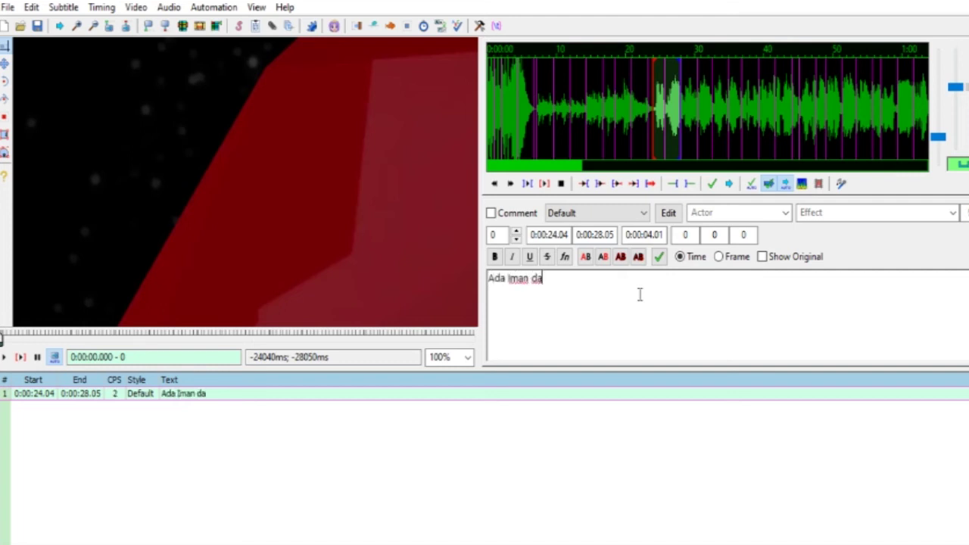
pyautogui.write('lam duniaku')
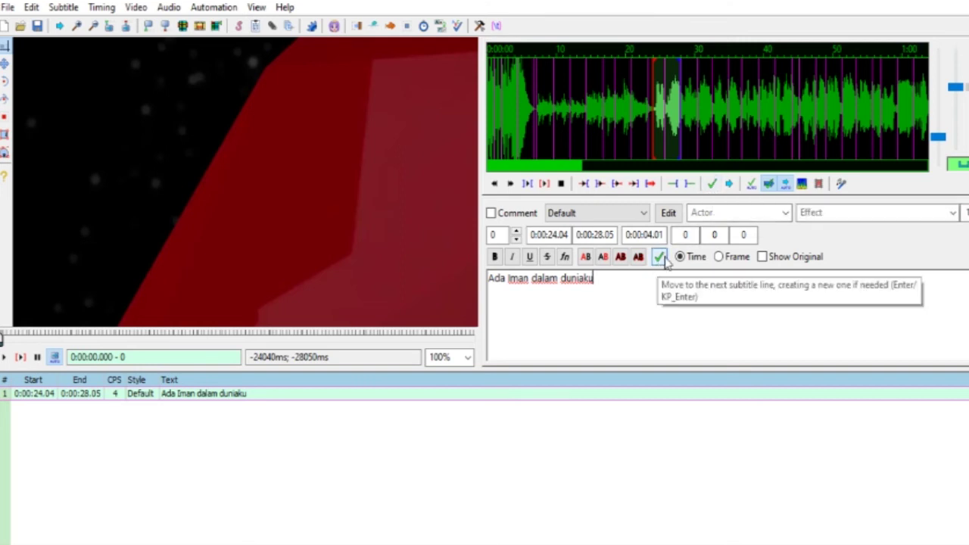
pyautogui.click(659, 257)
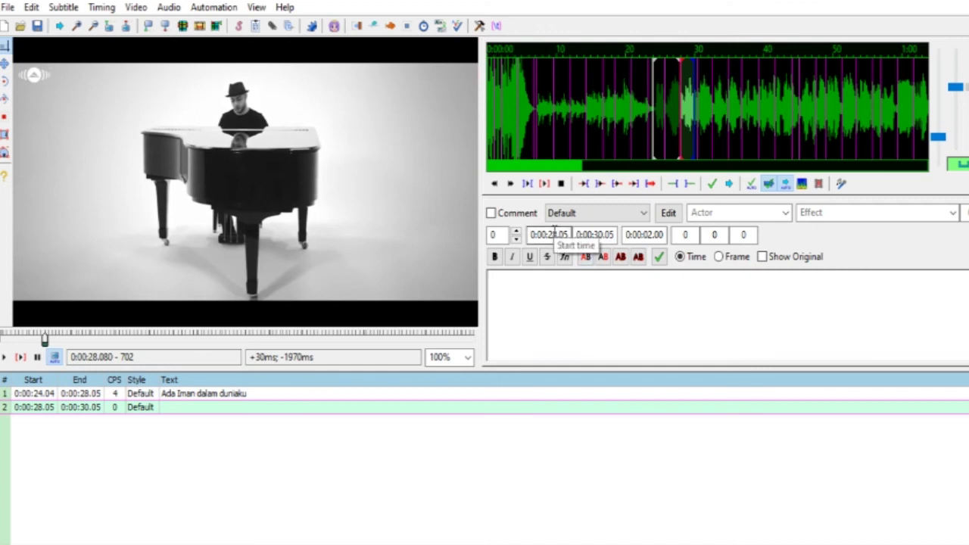
# Set line 2's end time to 0:00:32.08 and type its lyric 'Ia kembali kepada ajaran dan perkataan'.
pyautogui.click(598, 235)
pyautogui.write('2')
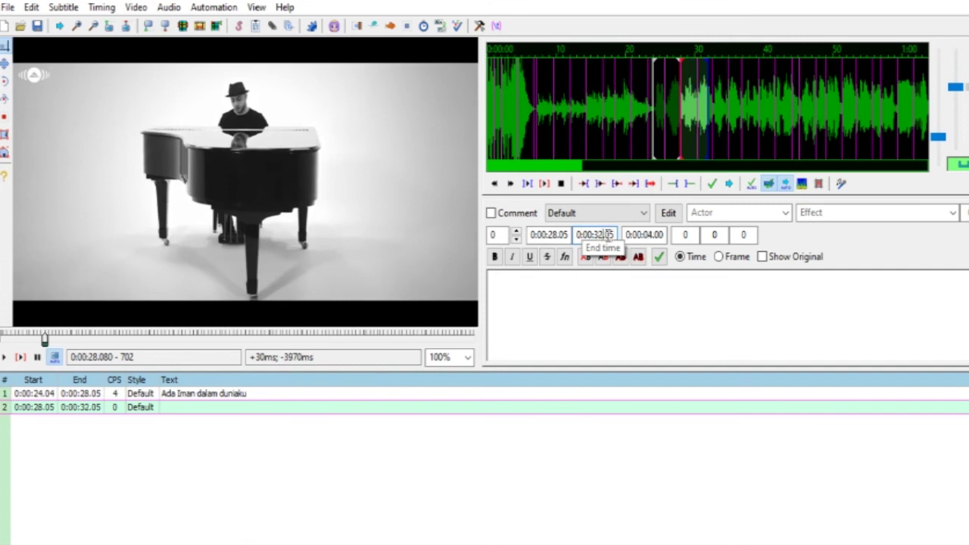
pyautogui.click(609, 234)
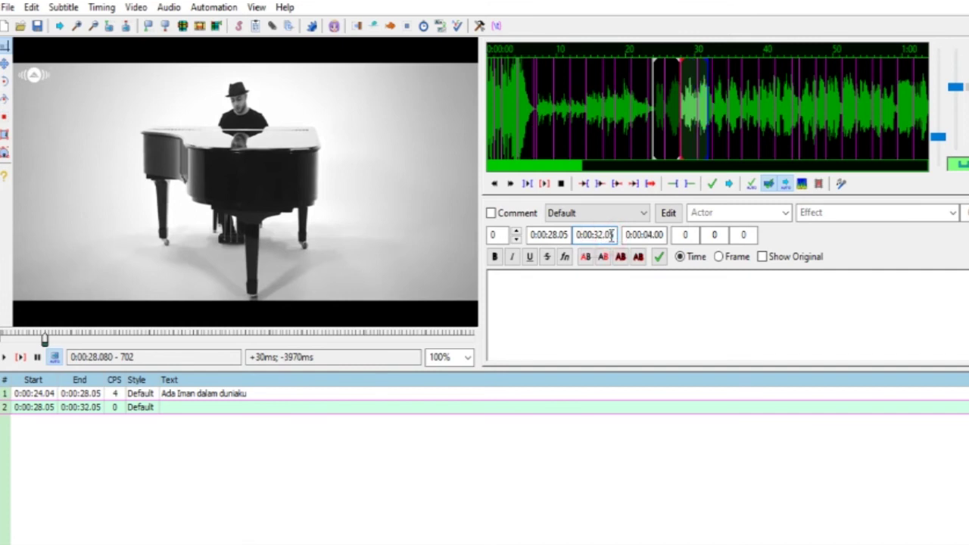
pyautogui.write('8')
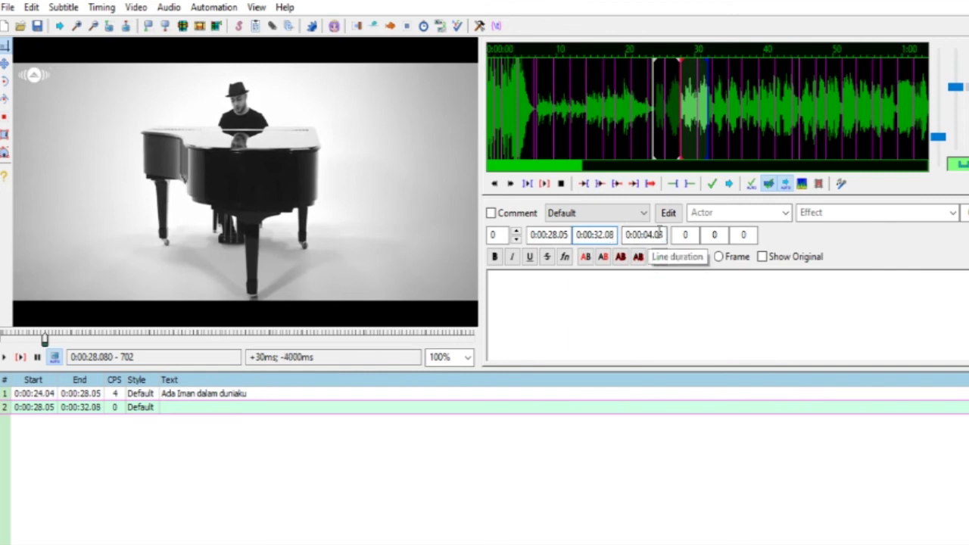
pyautogui.click(650, 282)
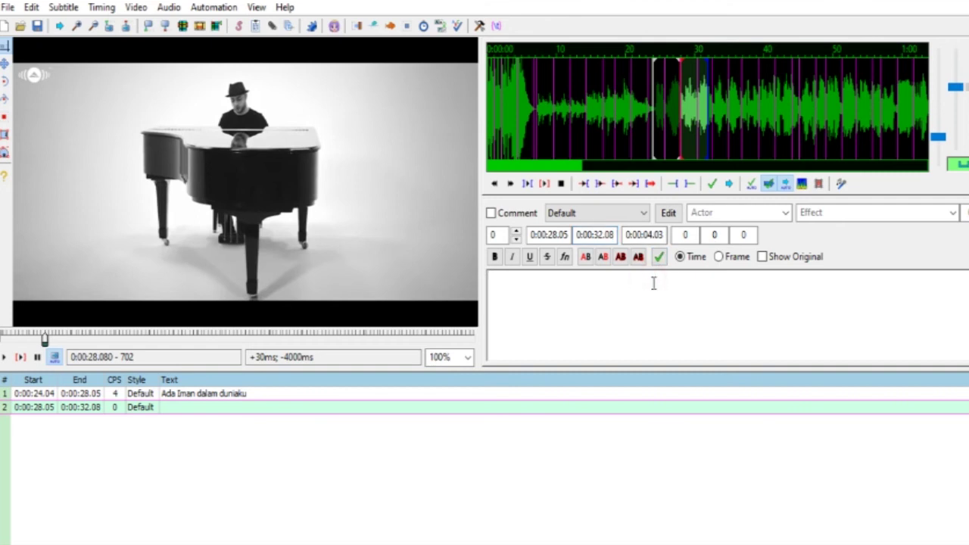
pyautogui.write('Ia Kemb')
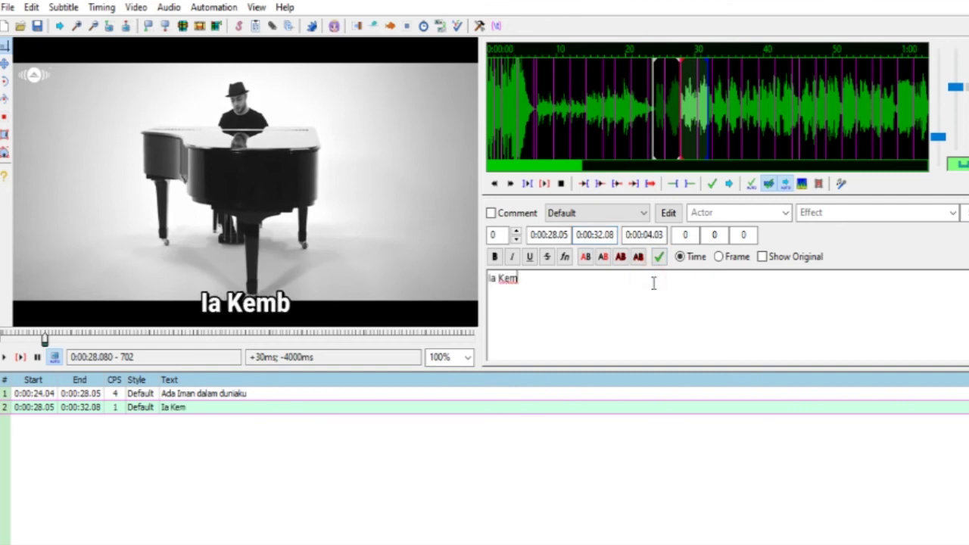
pyautogui.write('ali')
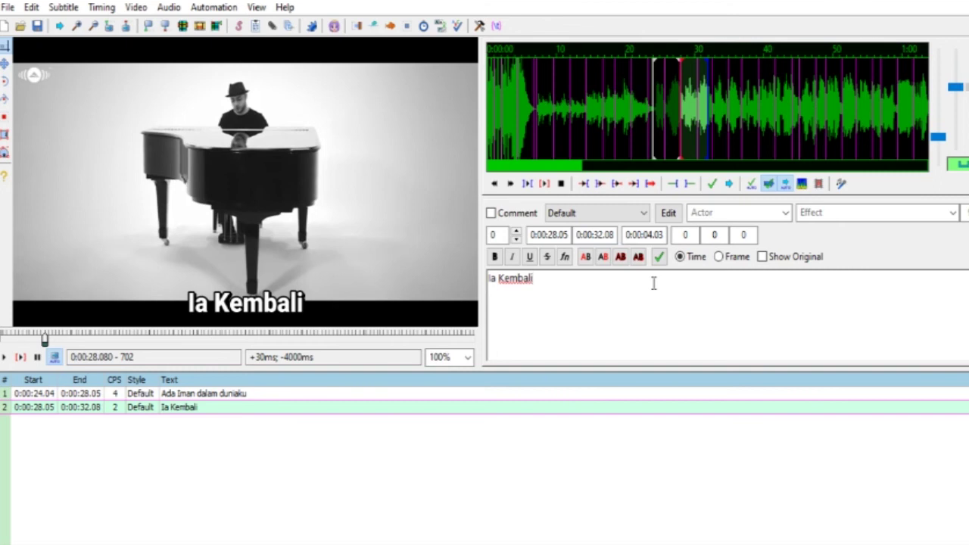
pyautogui.write('pada Aja')
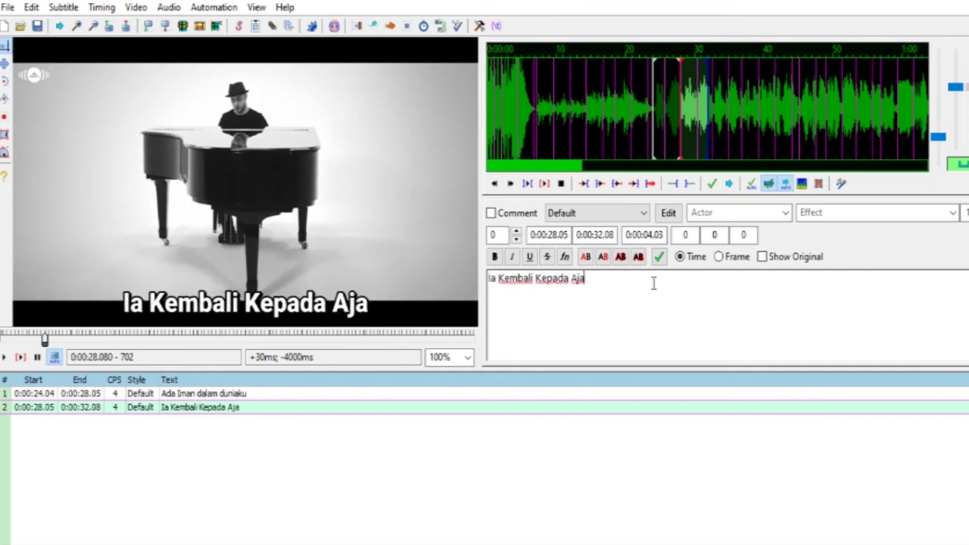
pyautogui.write('ran d')
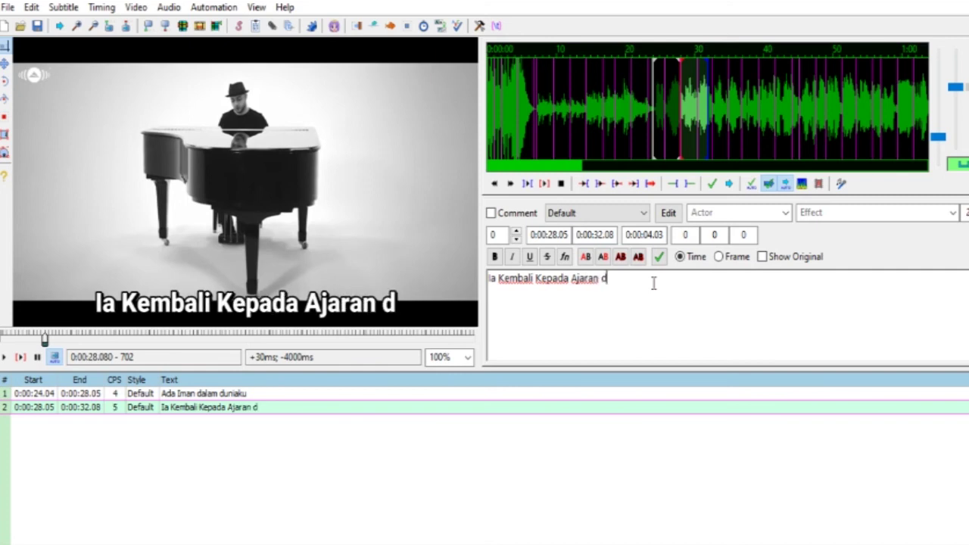
pyautogui.write('an perkataan')
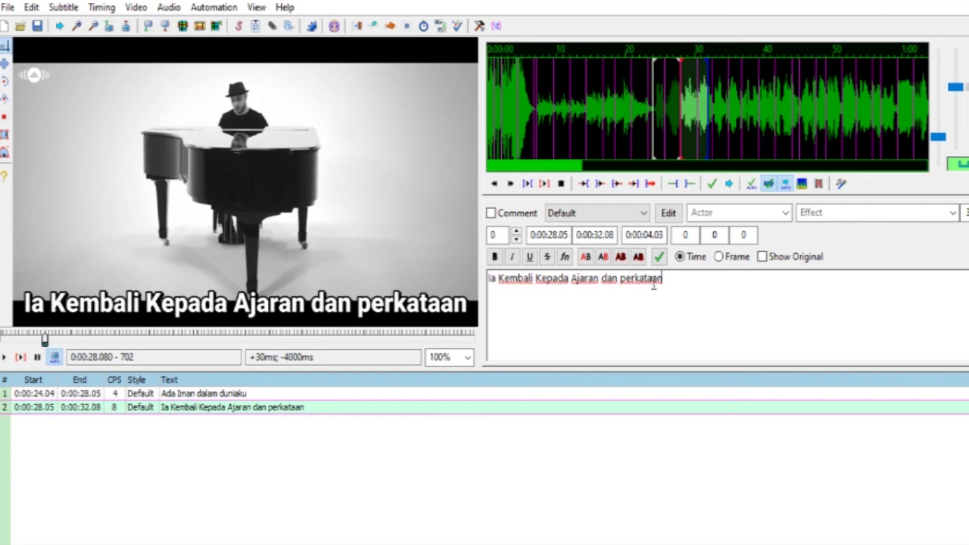
# Lowercase kembali, kepada and ajaran, then commit line 2 to add line 3.
pyautogui.click(505, 276)
pyautogui.press('BackSpace')
pyautogui.write('k')
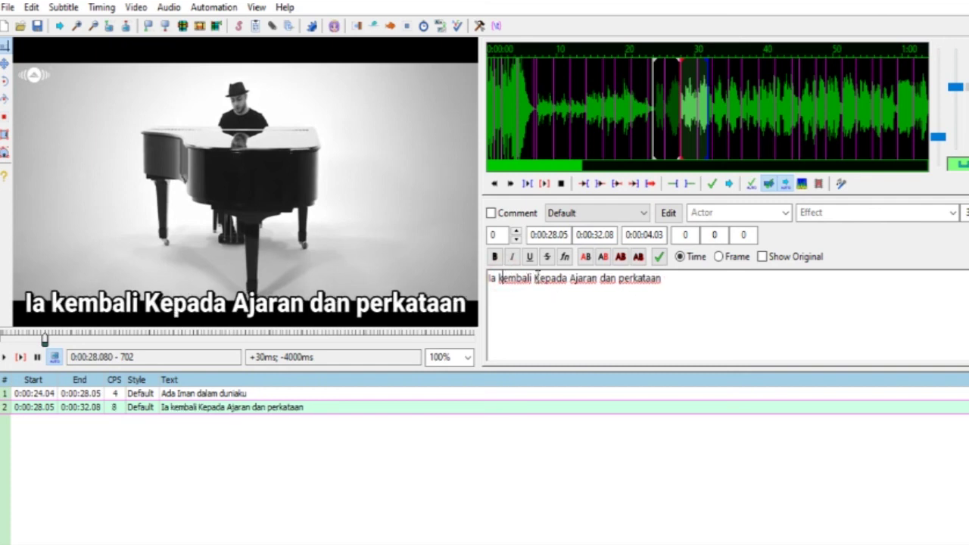
pyautogui.click(539, 279)
pyautogui.press('BackSpace')
pyautogui.write('k')
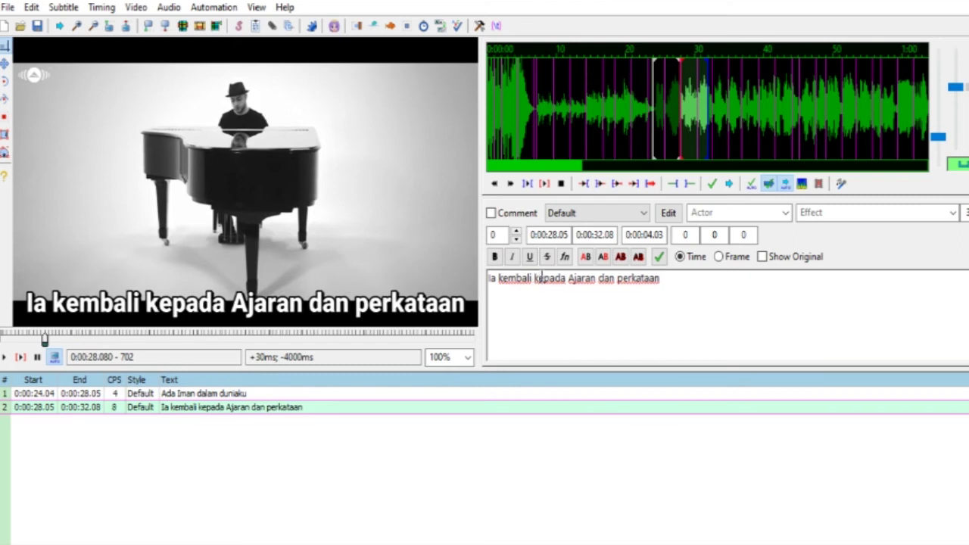
pyautogui.click(572, 279)
pyautogui.press('BackSpace')
pyautogui.write('k')
pyautogui.press('BackSpace')
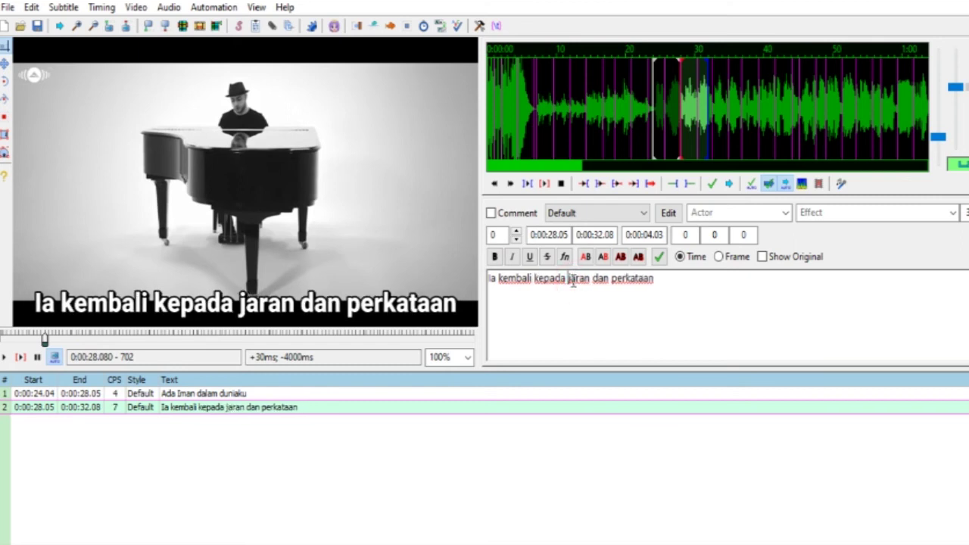
pyautogui.write('a')
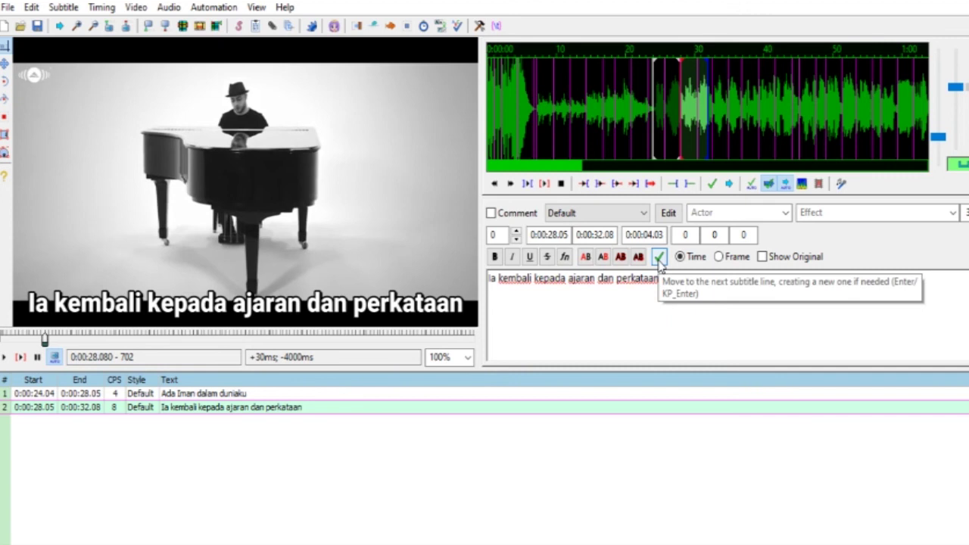
pyautogui.click(658, 258)
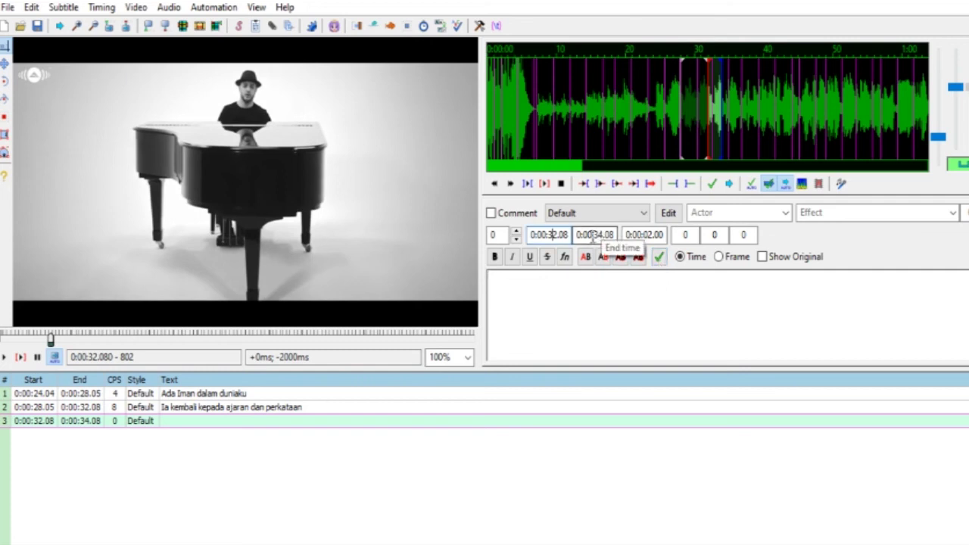
# Set line 3's end time to 0:00:37.00.
pyautogui.click(601, 235)
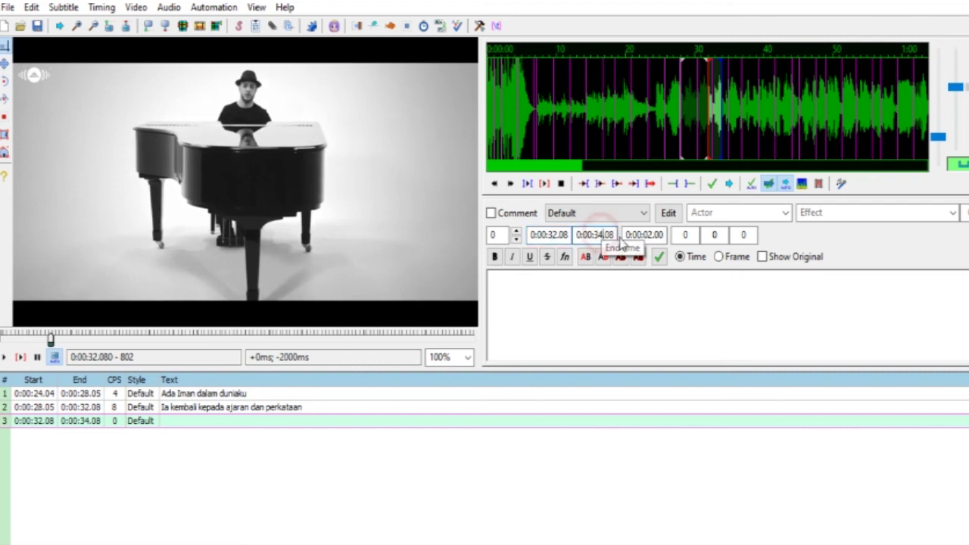
pyautogui.write('7')
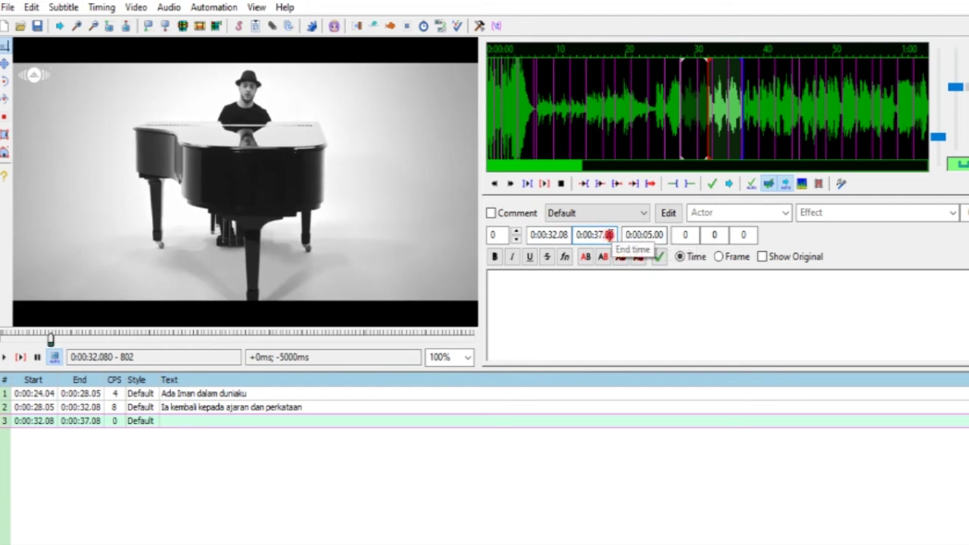
pyautogui.write('0')
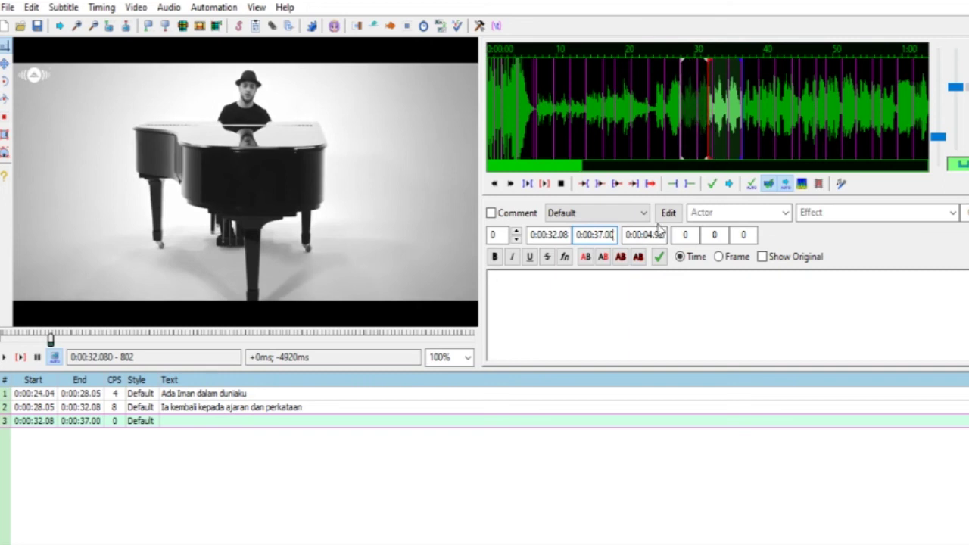
# Type the lyric 'Dari hidupmu aku telah belajar' and commit line 3.
pyautogui.click(630, 288)
pyautogui.write('Dar')
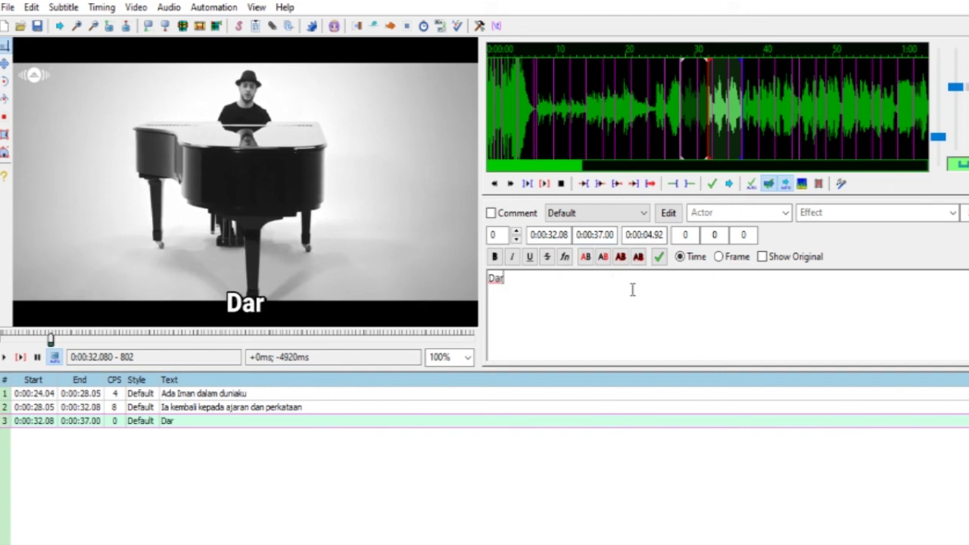
pyautogui.write('i hidupmu')
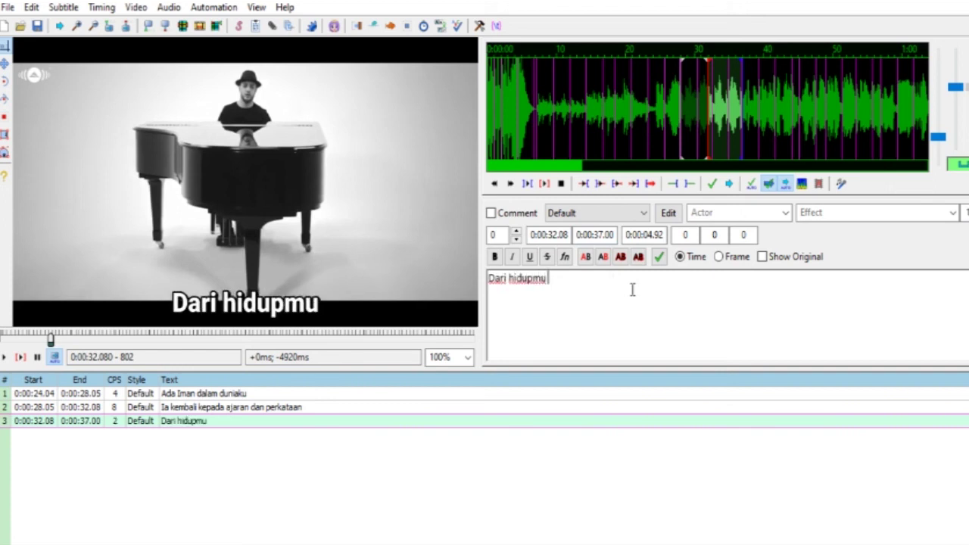
pyautogui.write(' aku tea')
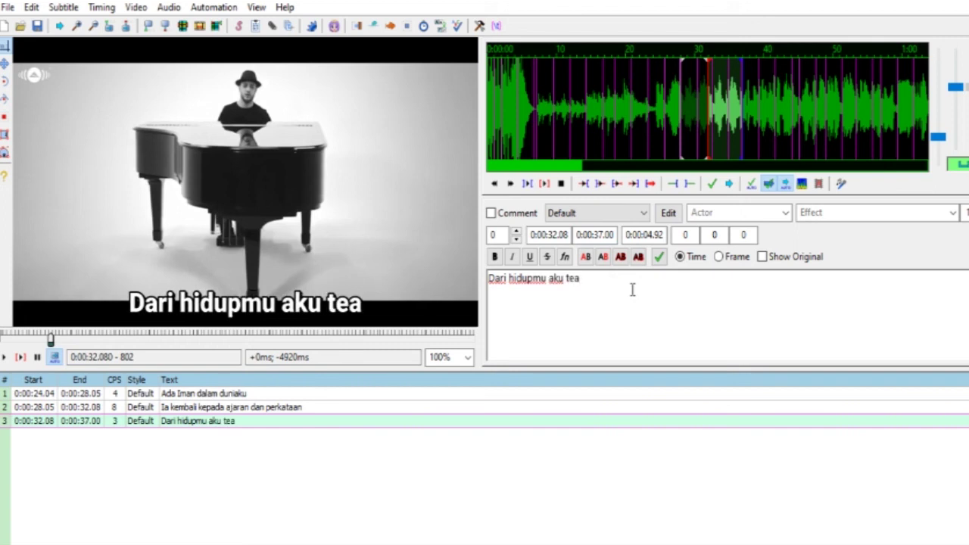
pyautogui.press('BackSpace')
pyautogui.write('lah bela')
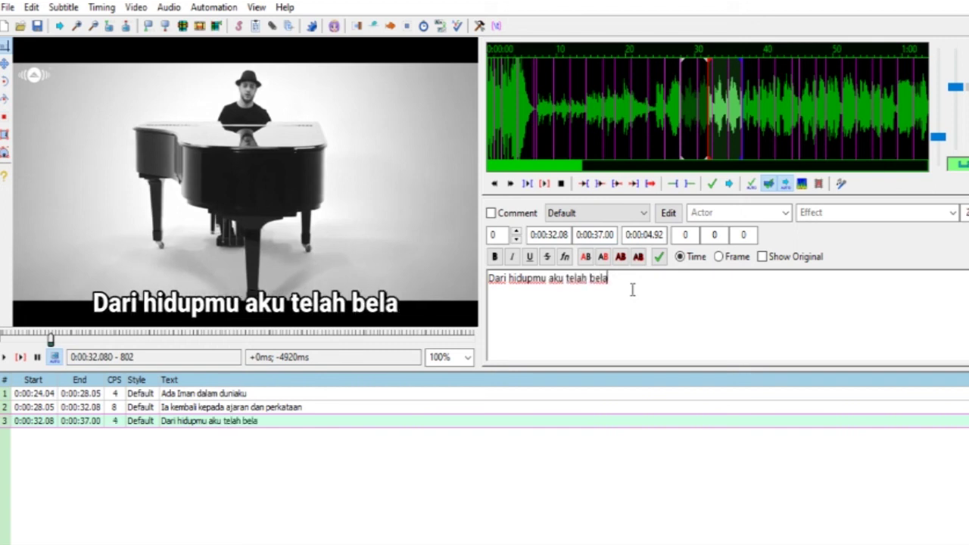
pyautogui.write('jar')
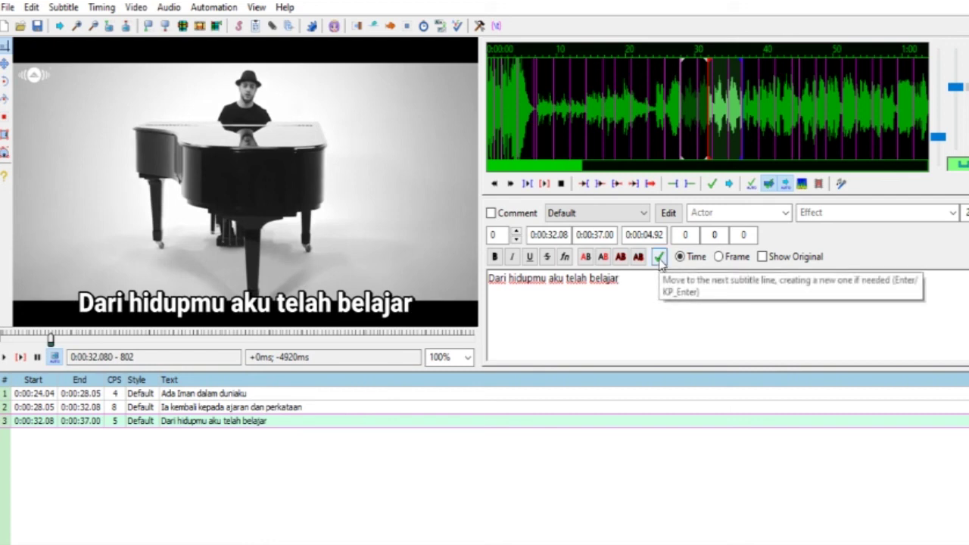
pyautogui.click(659, 258)
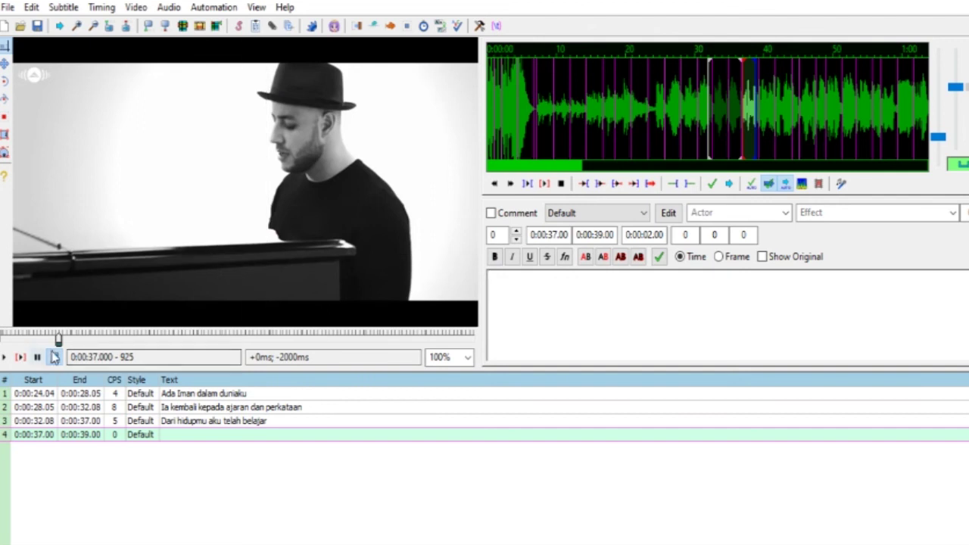
# Replay the video from about 17 seconds to review the timed lines.
pyautogui.moveTo(58, 340); pyautogui.dragTo(28, 340)
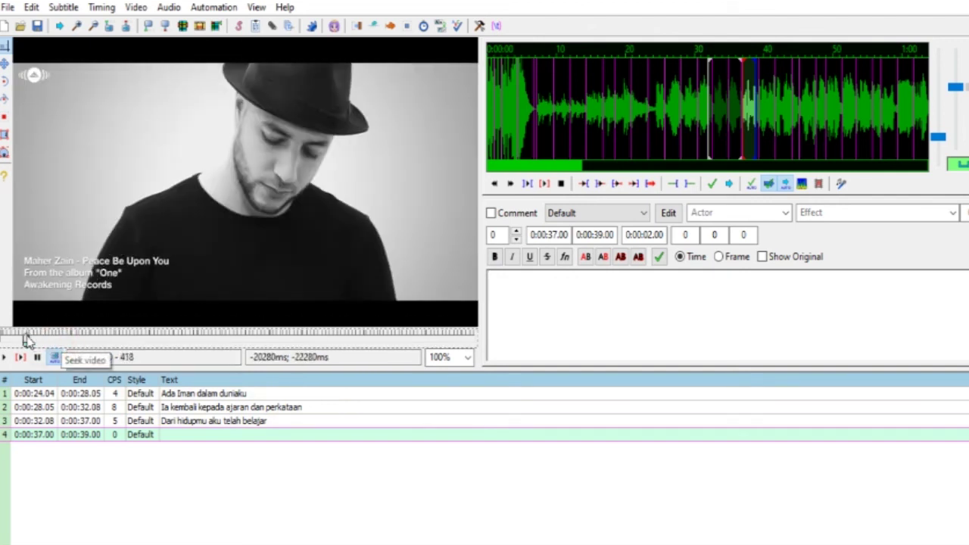
pyautogui.click(5, 356)
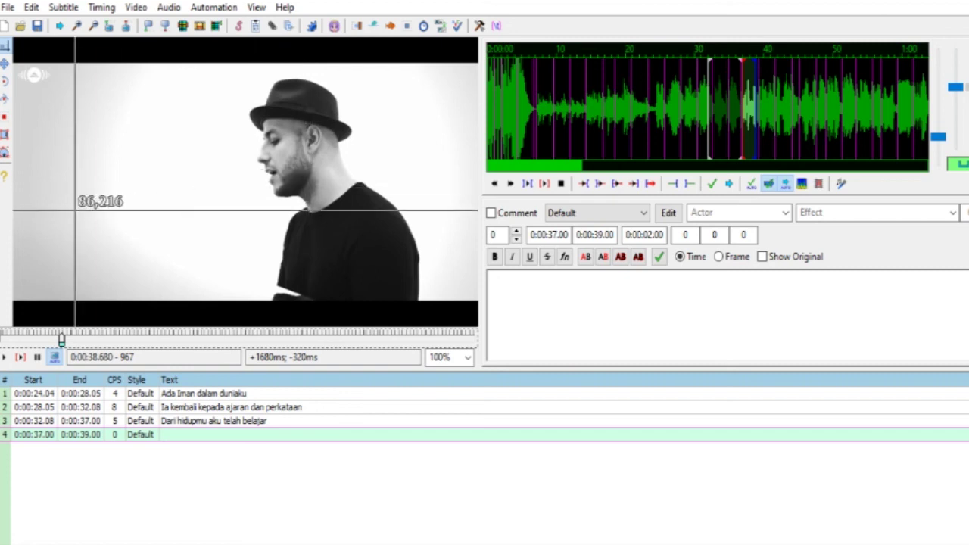
pyautogui.click(8, 7)
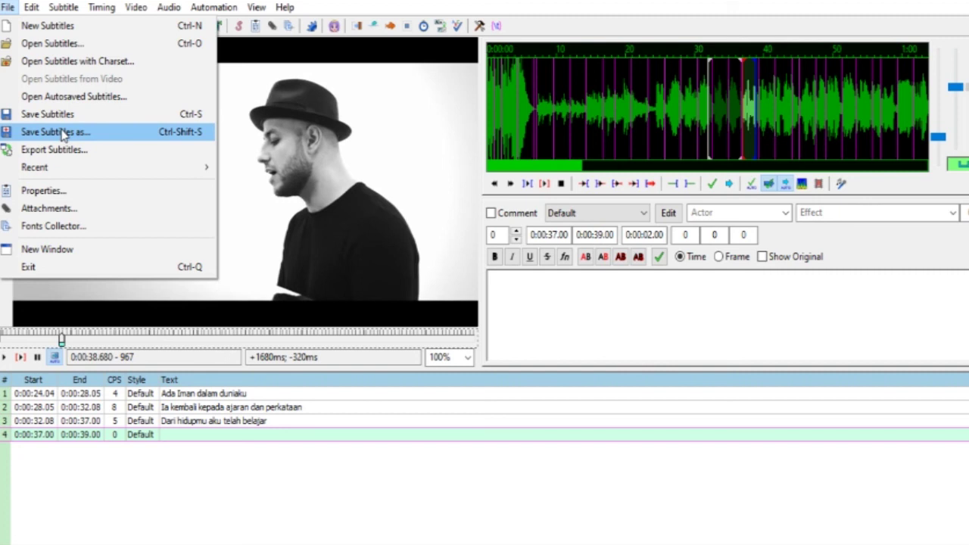
# Save the subtitles as 'Nama Kelas Subtitle.ass' in Advanced Substation Alpha format.
pyautogui.click(64, 115)
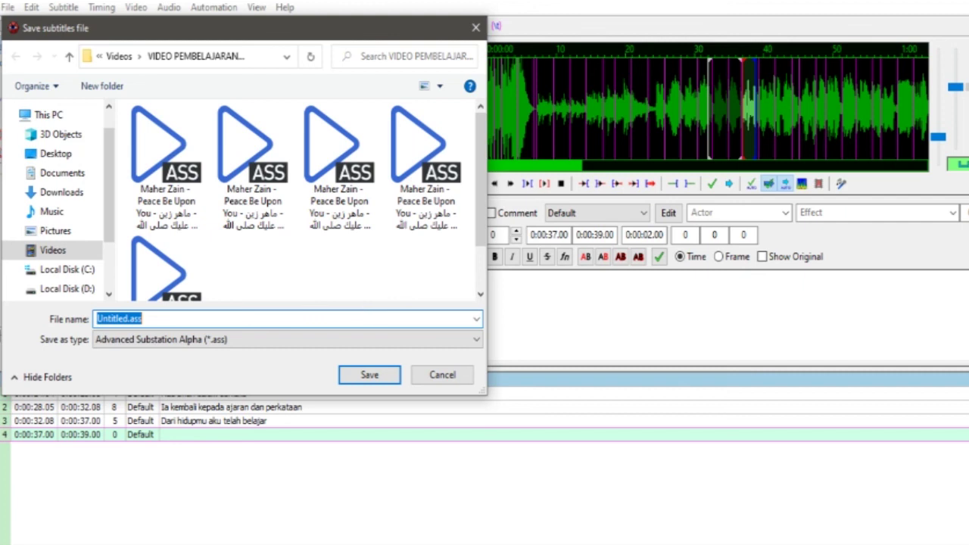
pyautogui.write('Nama Ke')
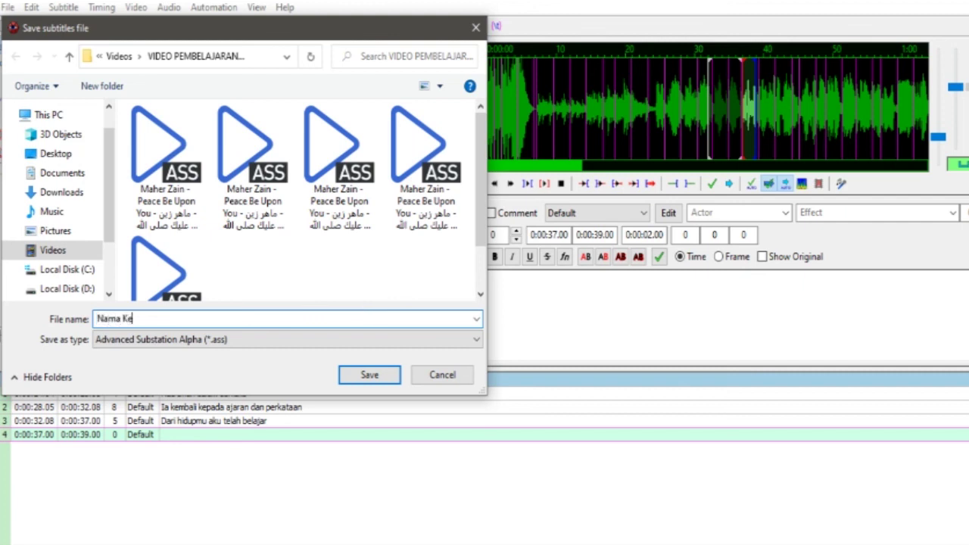
pyautogui.write('las Subtitle')
pyautogui.click(369, 375)
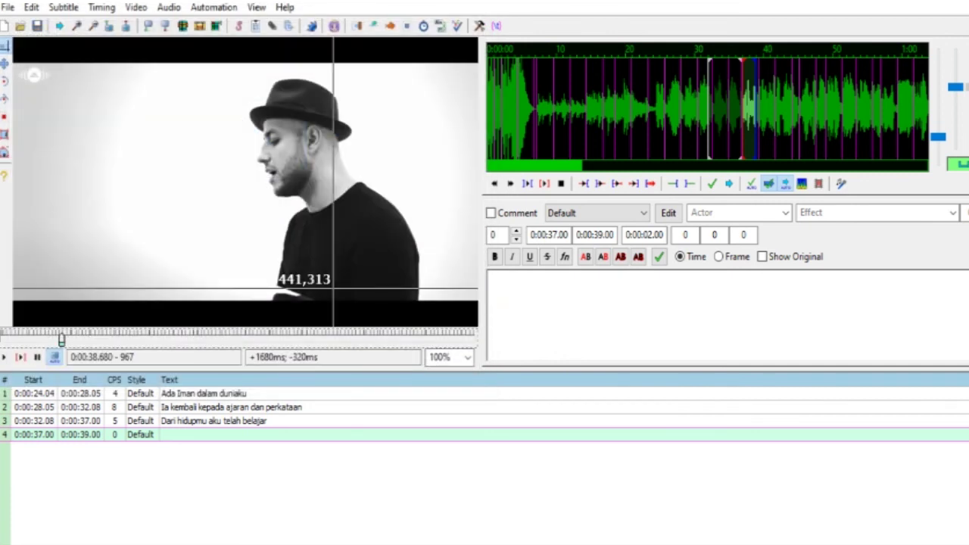